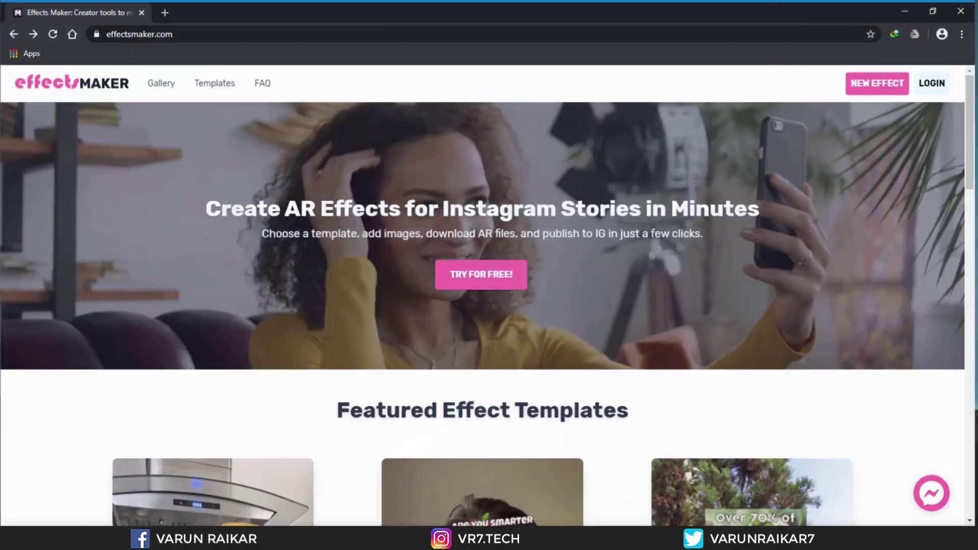
Open the account login from the Effects Maker home page
{"action": "scroll", "coordinate": [225, 207], "scroll_direction": "down", "scroll_amount": 5}
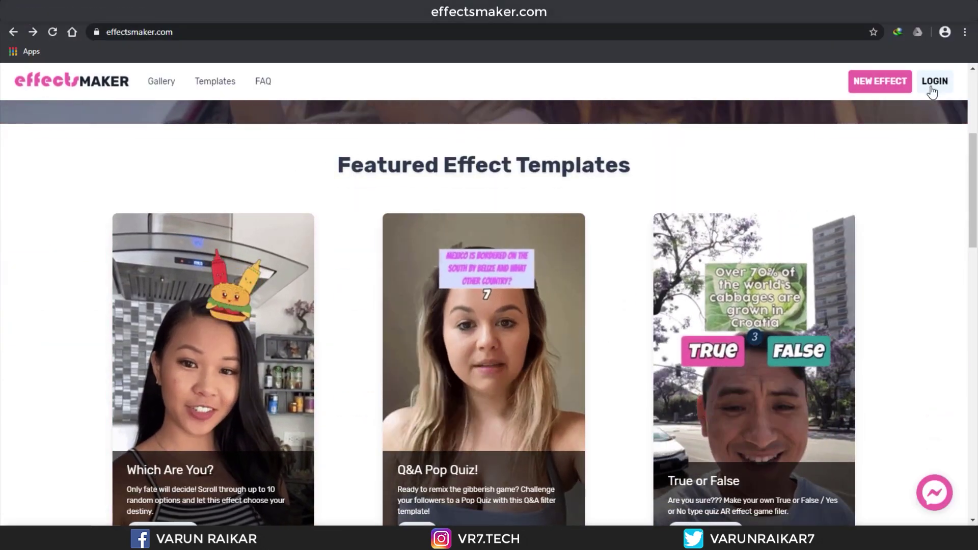
{"action": "left_click", "coordinate": [935, 81]}
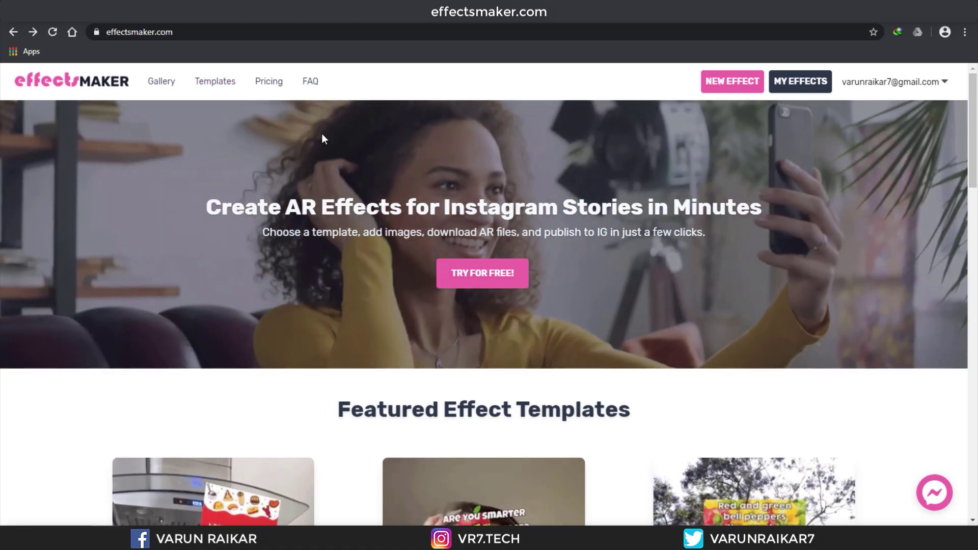
Browse the effect templates and start a new effect from the Q&A Pop Quiz! template
{"action": "left_click", "coordinate": [215, 89]}
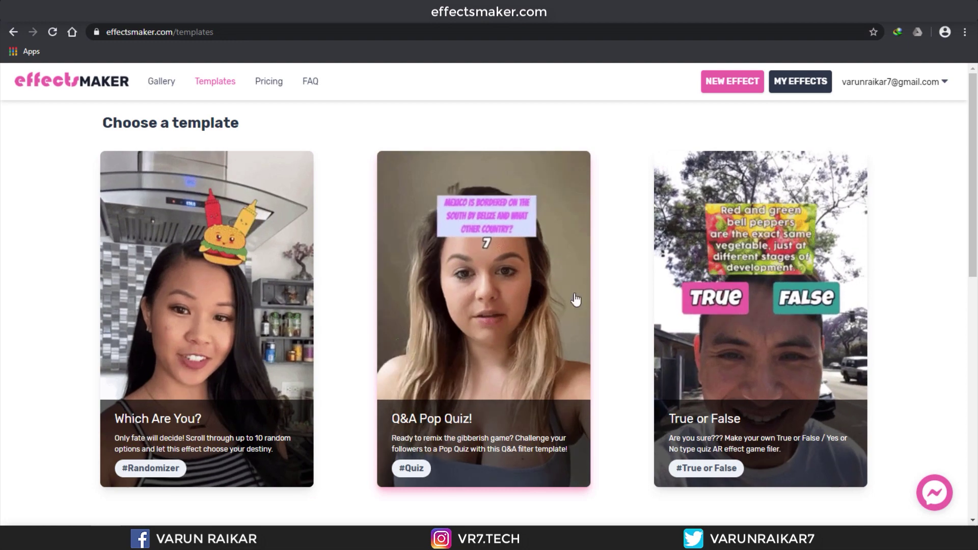
{"action": "scroll", "coordinate": [280, 318], "scroll_direction": "down", "scroll_amount": 10}
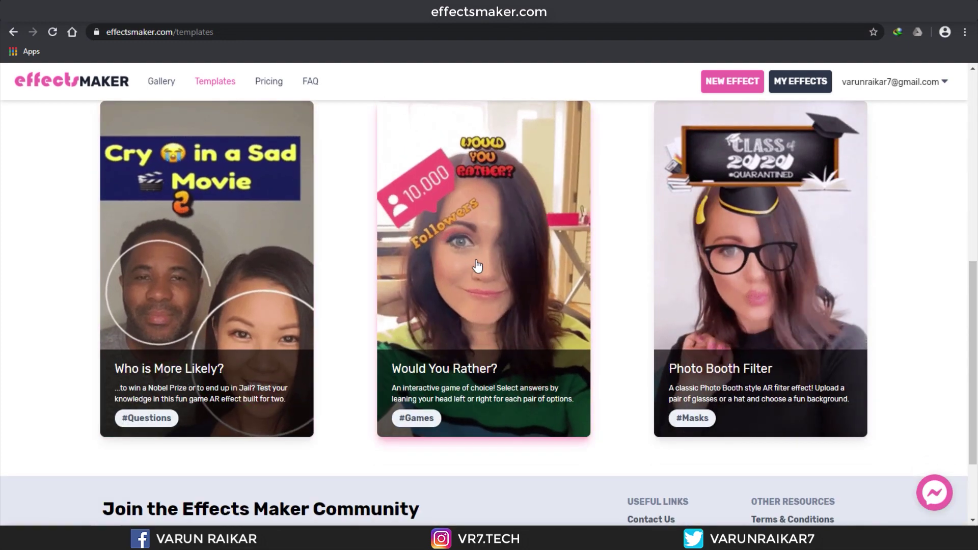
{"action": "scroll", "coordinate": [707, 260], "scroll_direction": "up", "scroll_amount": 9}
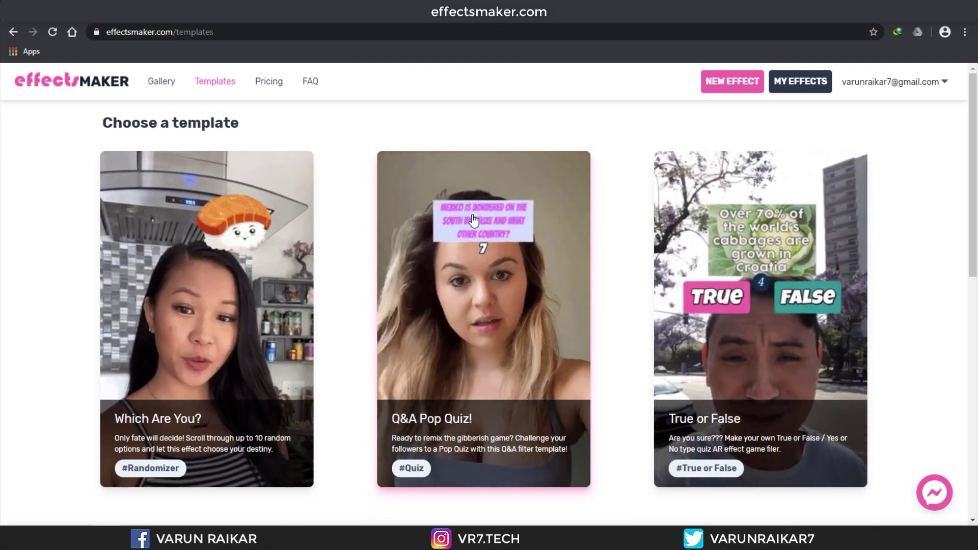
{"action": "left_click", "coordinate": [473, 220]}
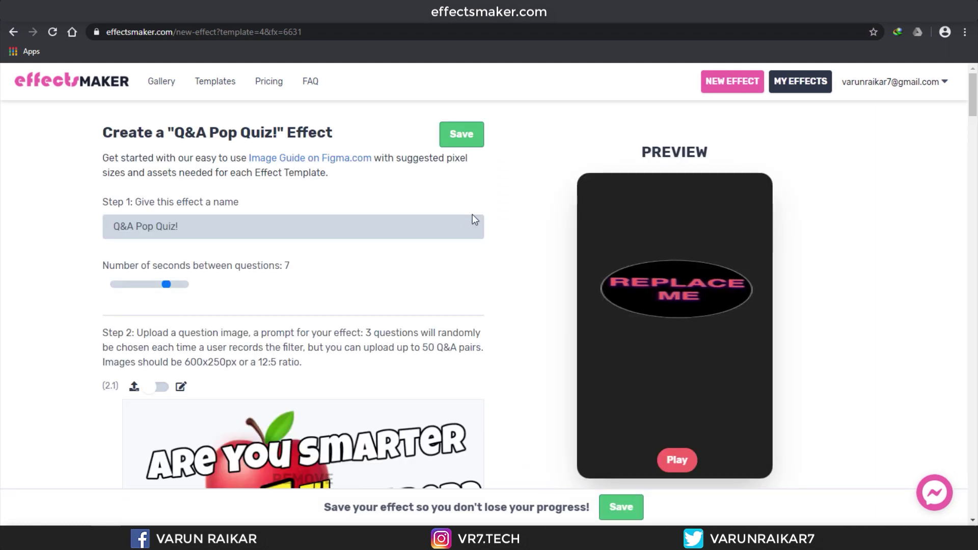
Open the Figma image guide for the Pop Quiz Q&A template and examine the required image sizes
{"action": "scroll", "coordinate": [718, 358], "scroll_direction": "down", "scroll_amount": 3}
{"action": "scroll", "coordinate": [672, 227], "scroll_direction": "up", "scroll_amount": 3}
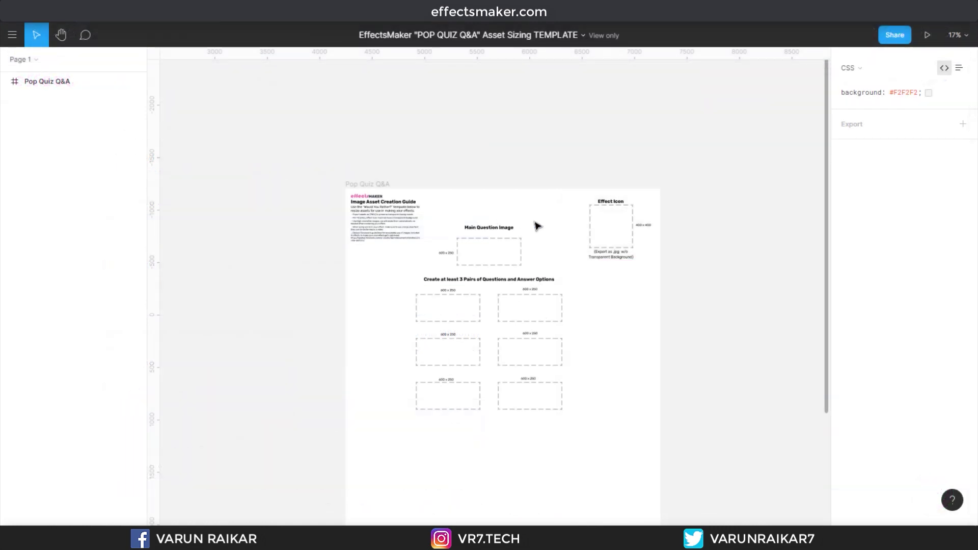
{"action": "scroll", "coordinate": [489, 248], "scroll_direction": "up", "scroll_amount": 5}
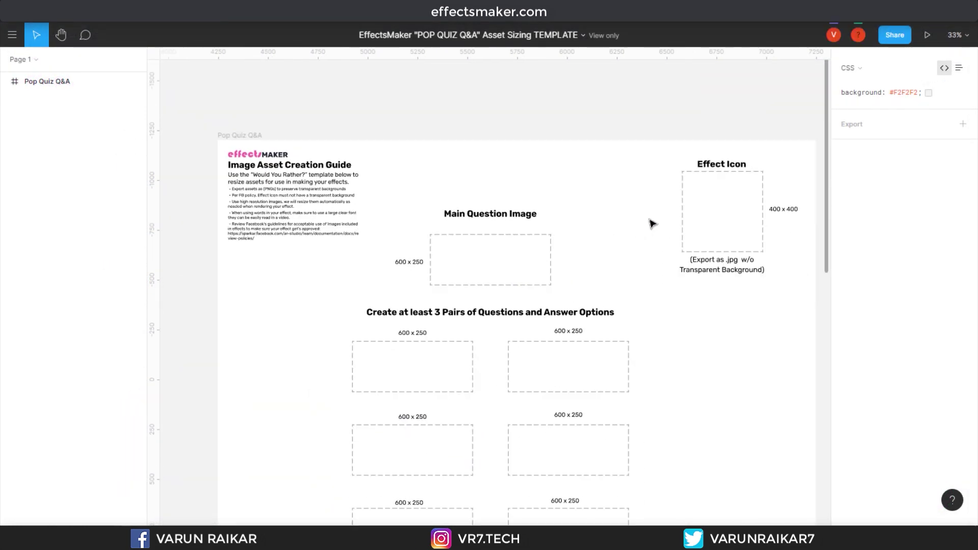
{"action": "scroll", "coordinate": [774, 201], "scroll_direction": "up", "scroll_amount": 2}
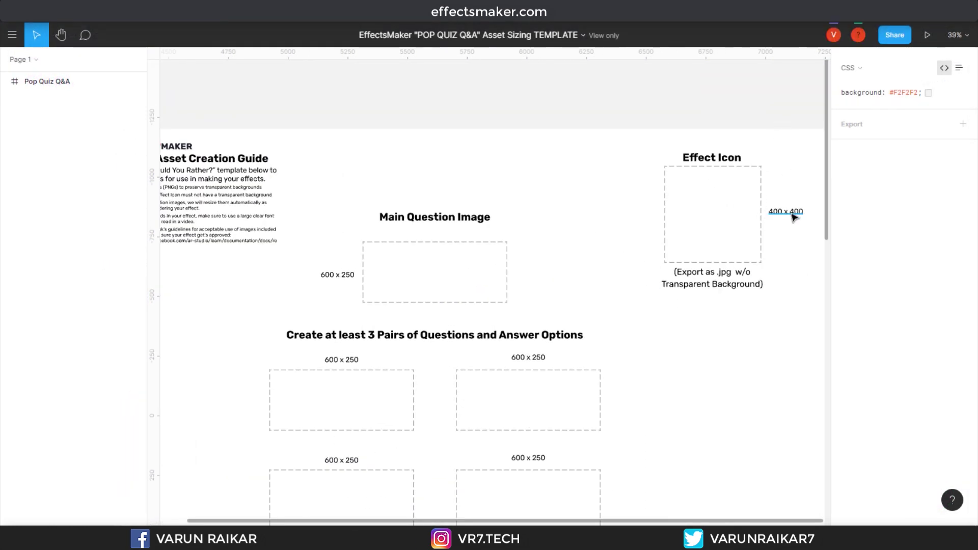
{"action": "scroll", "coordinate": [470, 262], "scroll_direction": "down", "scroll_amount": 4}
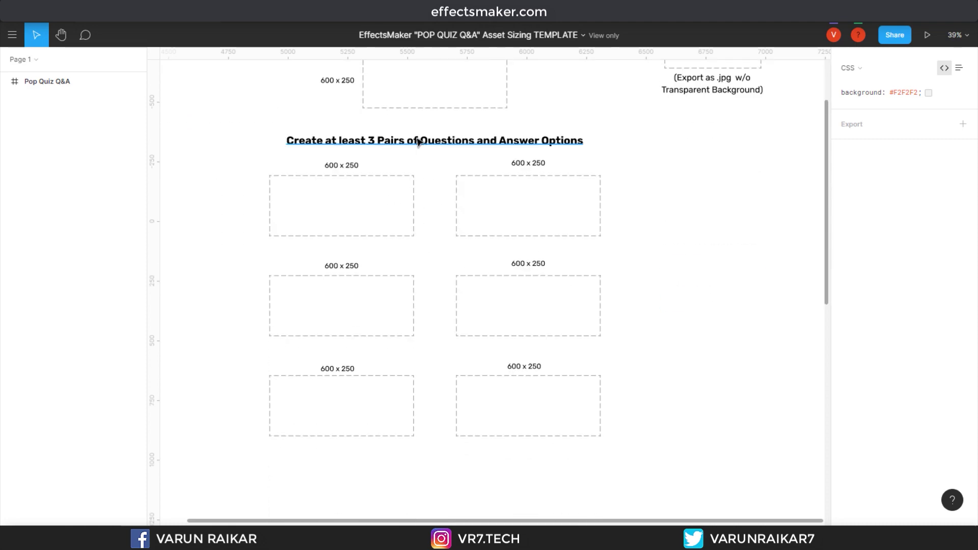
{"action": "scroll", "coordinate": [386, 258], "scroll_direction": "down", "scroll_amount": 5}
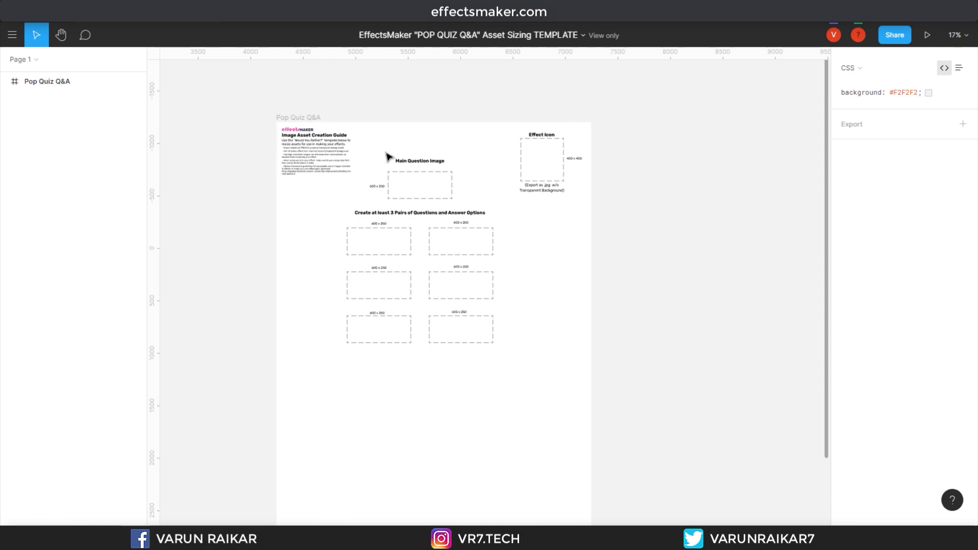
{"action": "scroll", "coordinate": [387, 157], "scroll_direction": "up", "scroll_amount": 1}
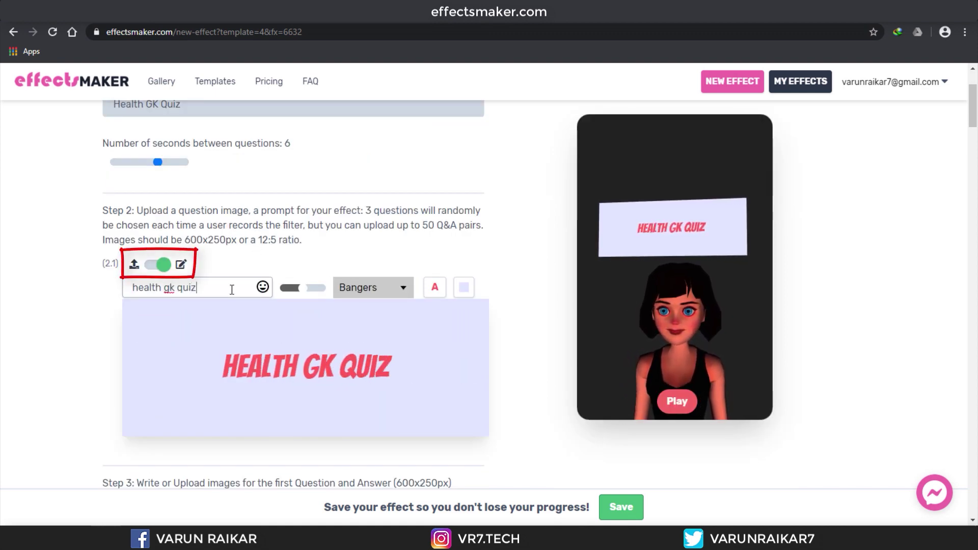
Append "by vr7.tech" to the "health gk quiz" prompt text in item 2.1
{"action": "type", "text": "b"}
{"action": "key", "text": "BackSpace"}
{"action": "type", "text": "by vr"}
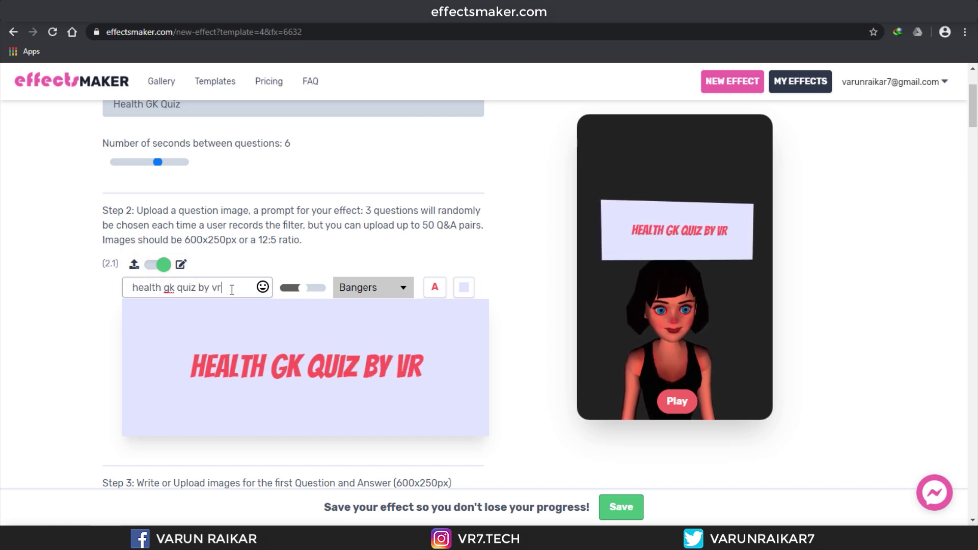
{"action": "type", "text": "7.tech"}
Try Bree Serif for the prompt text of item 2.1, and settle on the Fjalla One font
{"action": "left_click", "coordinate": [368, 287]}
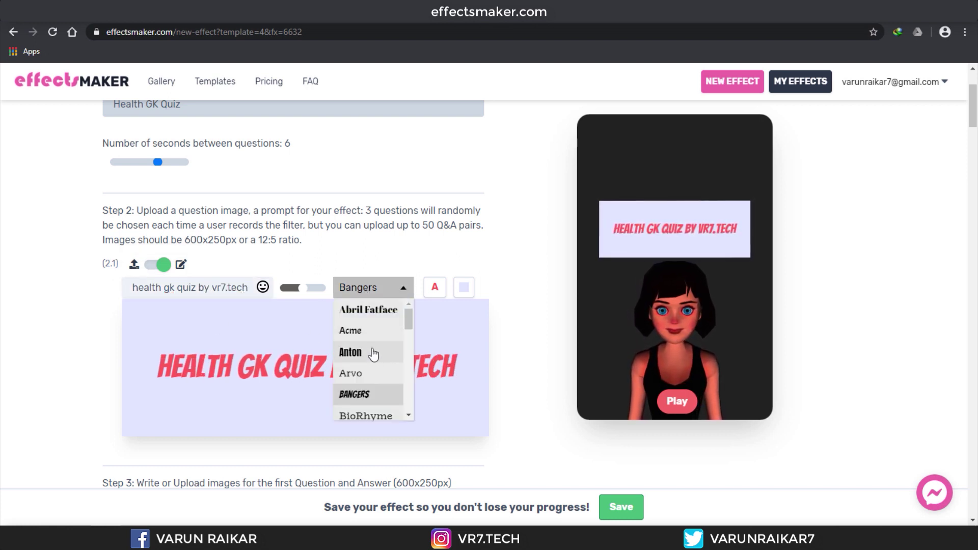
{"action": "scroll", "coordinate": [372, 352], "scroll_direction": "down", "scroll_amount": 2}
{"action": "scroll", "coordinate": [372, 365], "scroll_direction": "up", "scroll_amount": 1}
{"action": "left_click", "coordinate": [372, 377]}
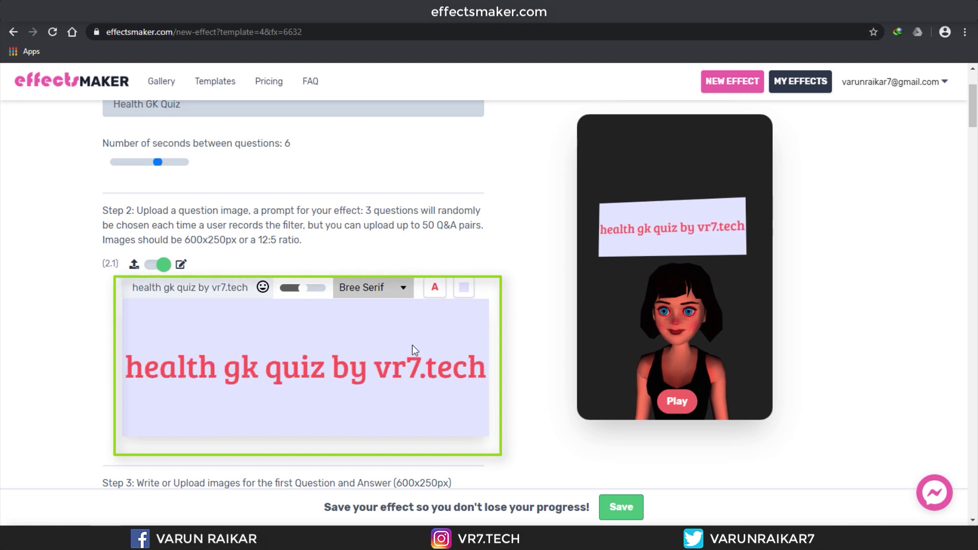
{"action": "scroll", "coordinate": [381, 356], "scroll_direction": "down", "scroll_amount": 2}
{"action": "left_click", "coordinate": [382, 399]}
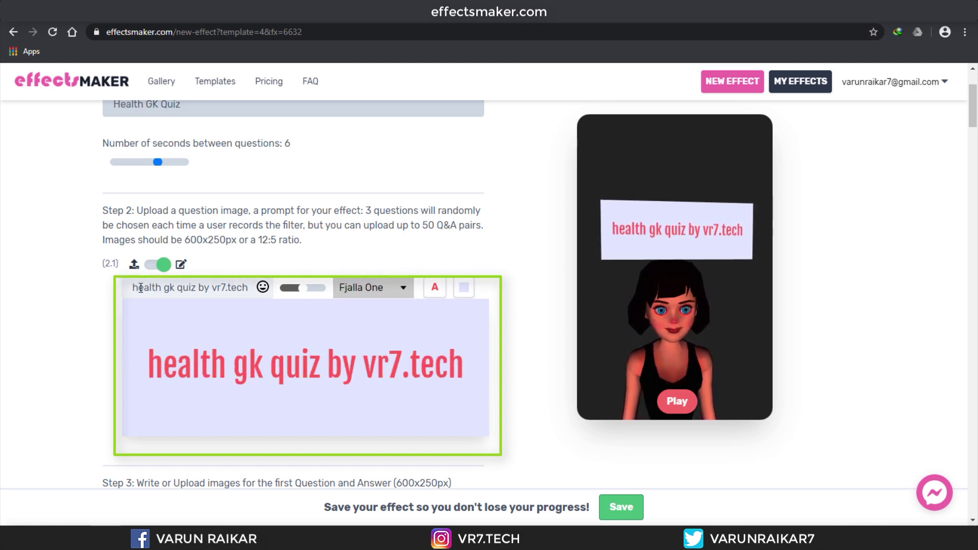
Capitalise the prompt text in item 2.1 so it reads "Health GK Quiz by vr7.tech"
{"action": "key", "text": "BackSpace"}
{"action": "type", "text": "H"}
{"action": "key", "text": "BackSpace"}
{"action": "key", "text": "BackSpace"}
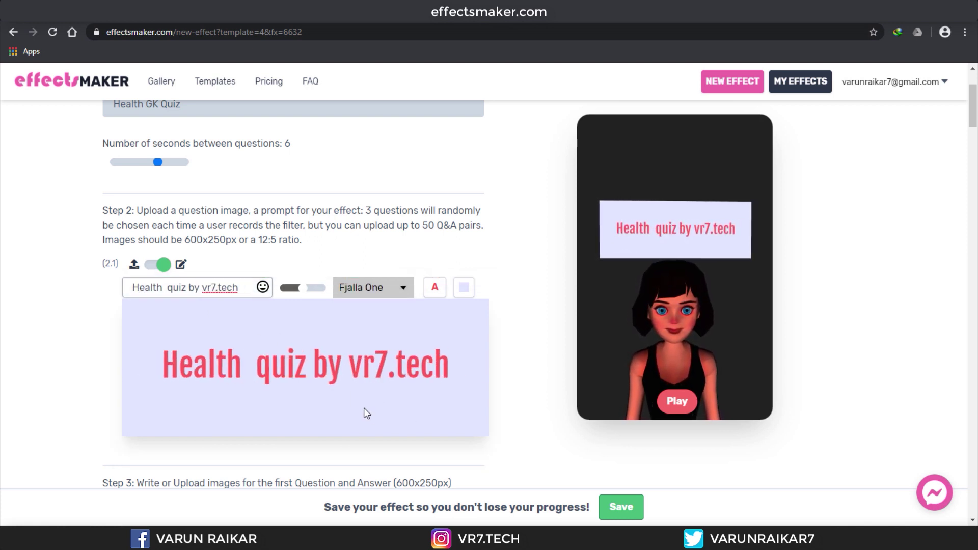
{"action": "type", "text": "GK"}
{"action": "key", "text": "Right"}
{"action": "key", "text": "Right"}
{"action": "key", "text": "BackSpace"}
{"action": "type", "text": "Q"}
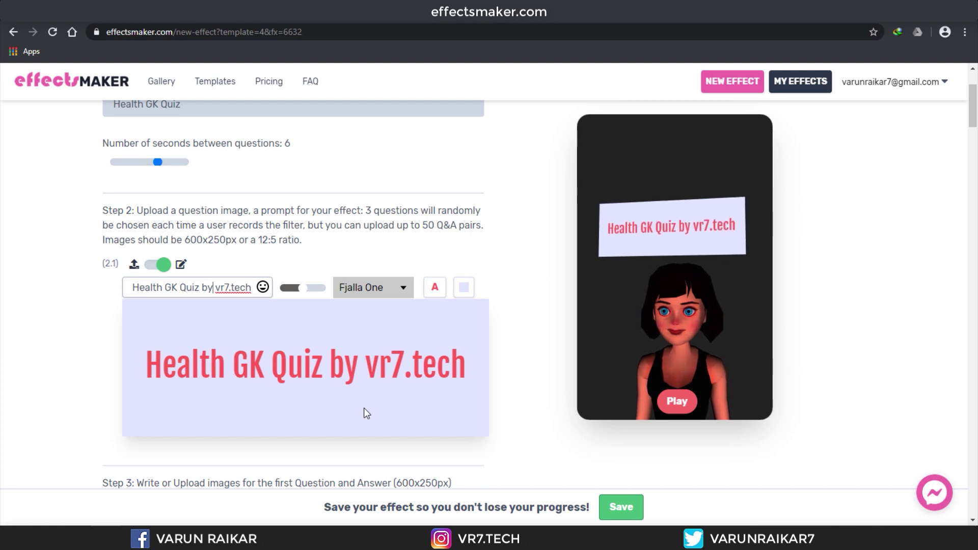
Change the text colour of the quiz prompt to dark green
{"action": "left_click", "coordinate": [434, 287]}
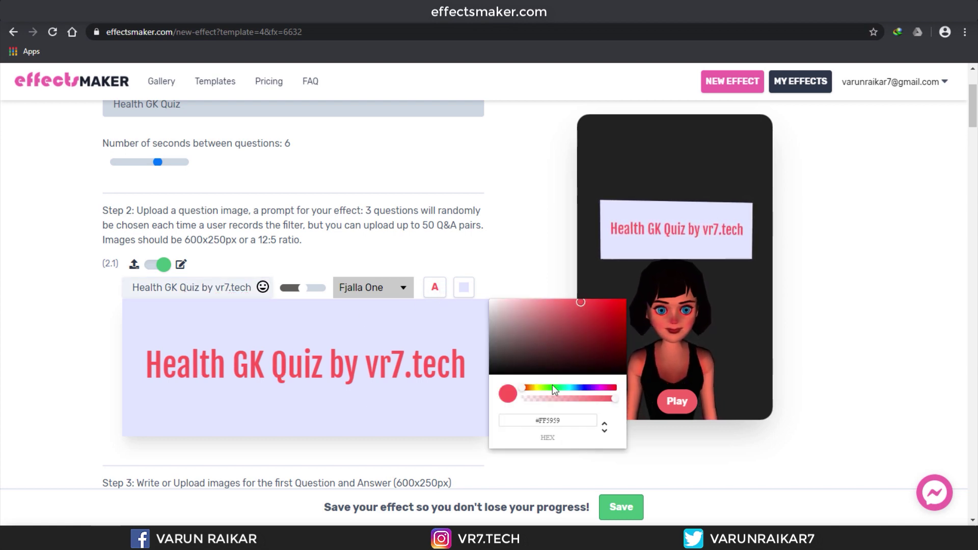
{"action": "left_click", "coordinate": [552, 386]}
{"action": "left_click_drag", "start_coordinate": [585, 326], "coordinate": [563, 302]}
Change the background colour of the quiz prompt to light green
{"action": "left_click", "coordinate": [463, 287]}
{"action": "left_click", "coordinate": [464, 287]}
{"action": "left_click", "coordinate": [553, 388]}
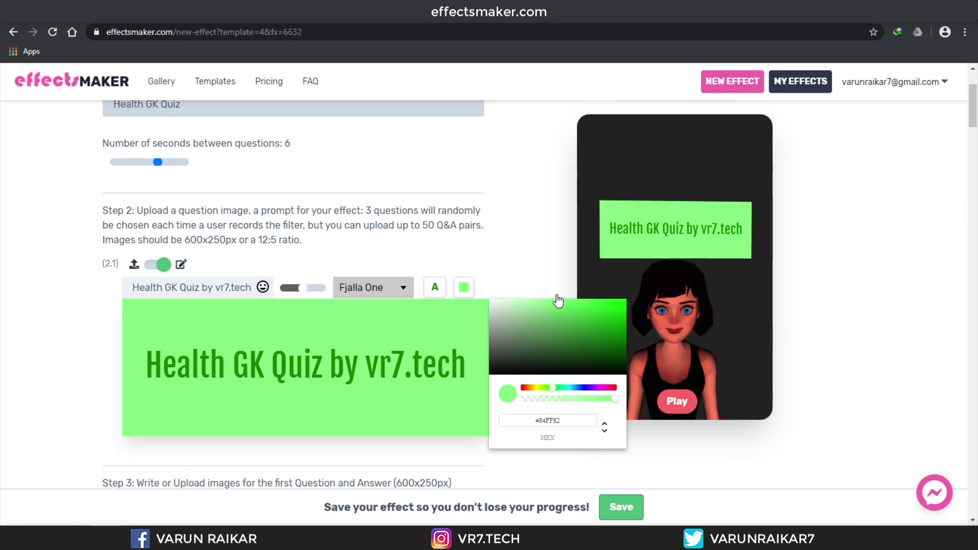
{"action": "left_click", "coordinate": [550, 277]}
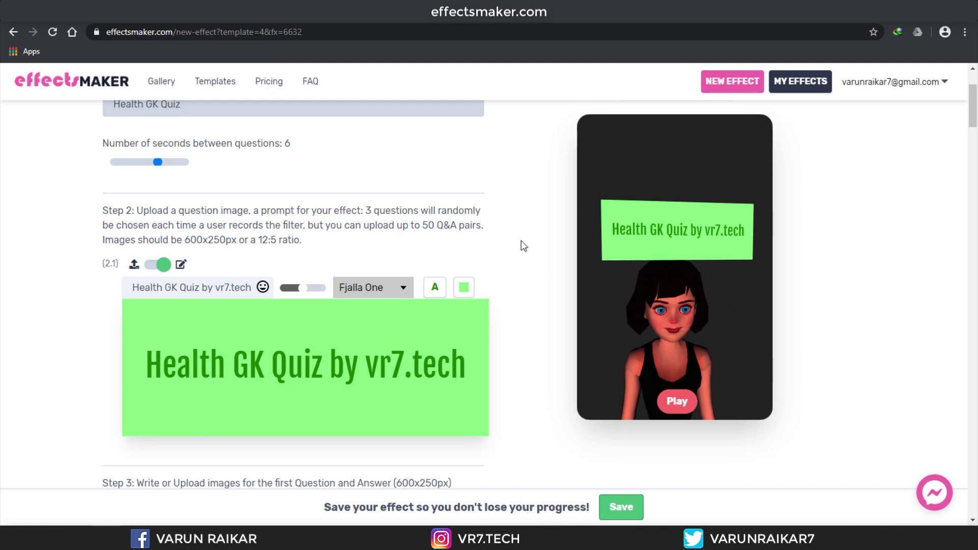
Add an extra question-and-answer step at the end of the quiz and remove it again
{"action": "scroll", "coordinate": [508, 256], "scroll_direction": "down", "scroll_amount": 20}
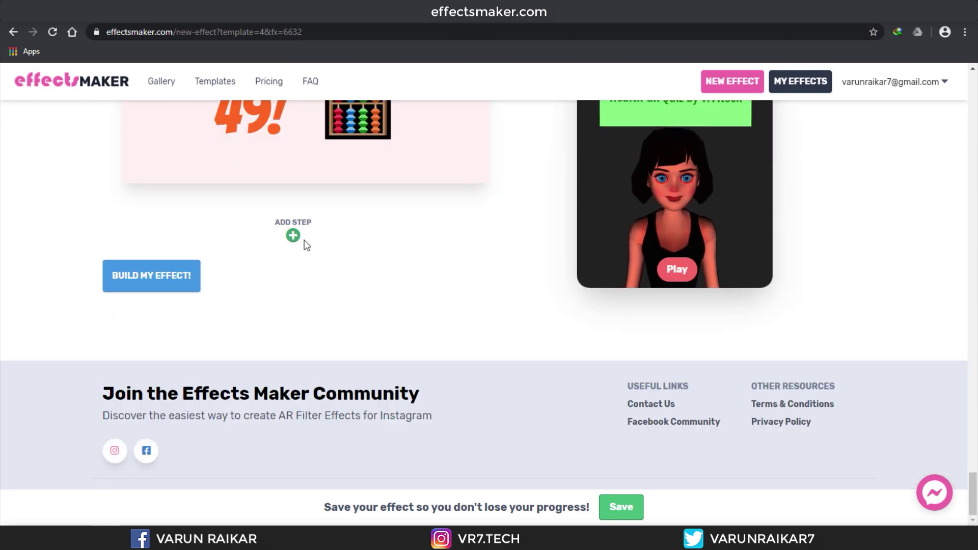
{"action": "left_click", "coordinate": [292, 236]}
{"action": "scroll", "coordinate": [285, 265], "scroll_direction": "down", "scroll_amount": 3}
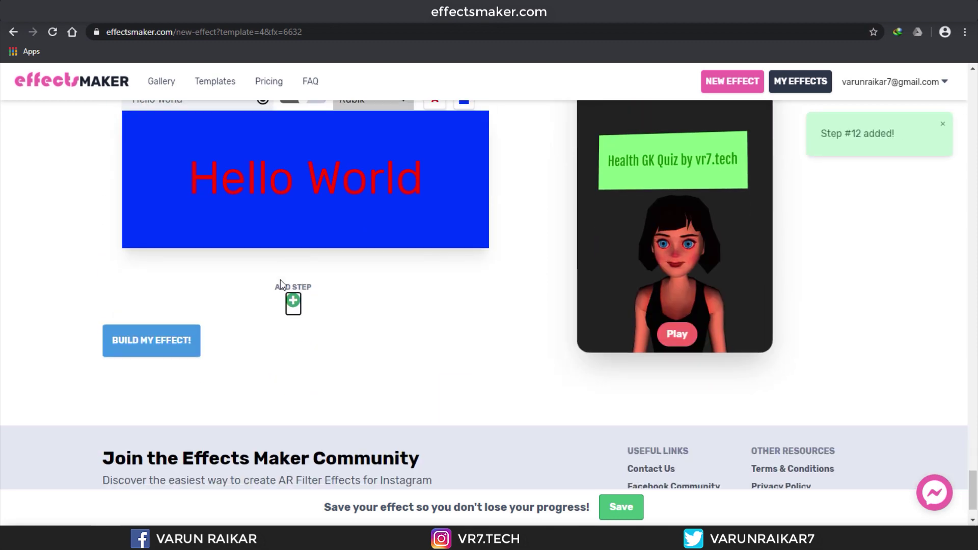
{"action": "scroll", "coordinate": [284, 338], "scroll_direction": "up", "scroll_amount": 6}
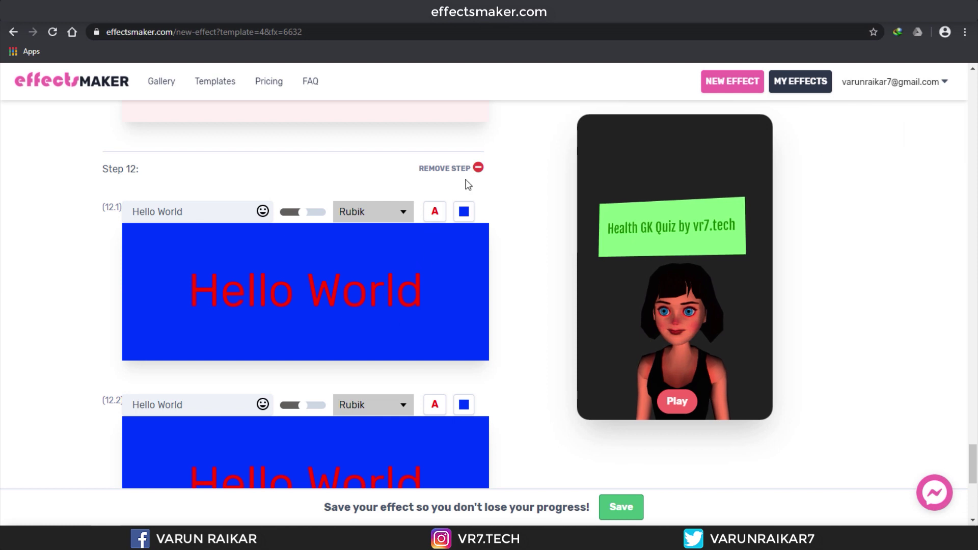
{"action": "left_click", "coordinate": [478, 167]}
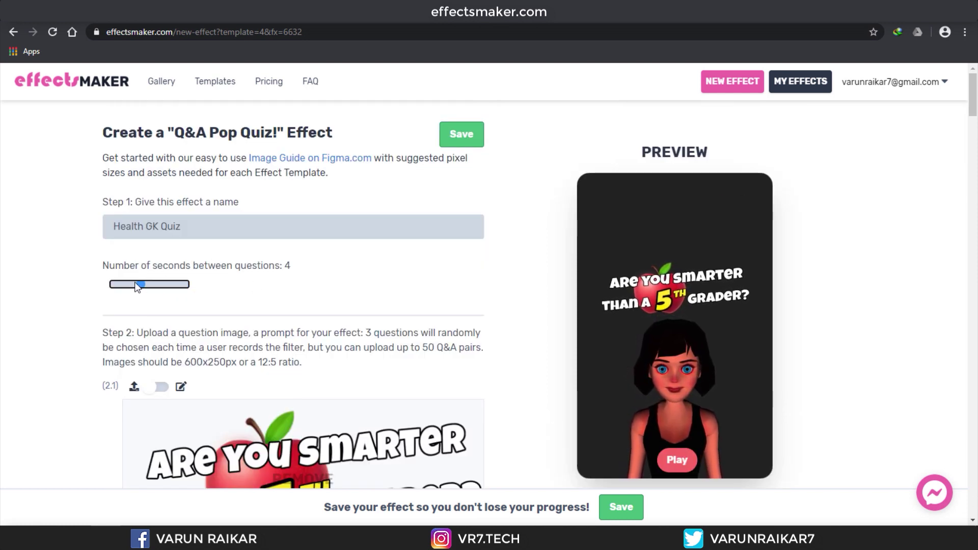
Set the number of seconds between questions to 6
{"action": "left_click_drag", "start_coordinate": [138, 286], "coordinate": [157, 283]}
{"action": "scroll", "coordinate": [296, 291], "scroll_direction": "down", "scroll_amount": 3}
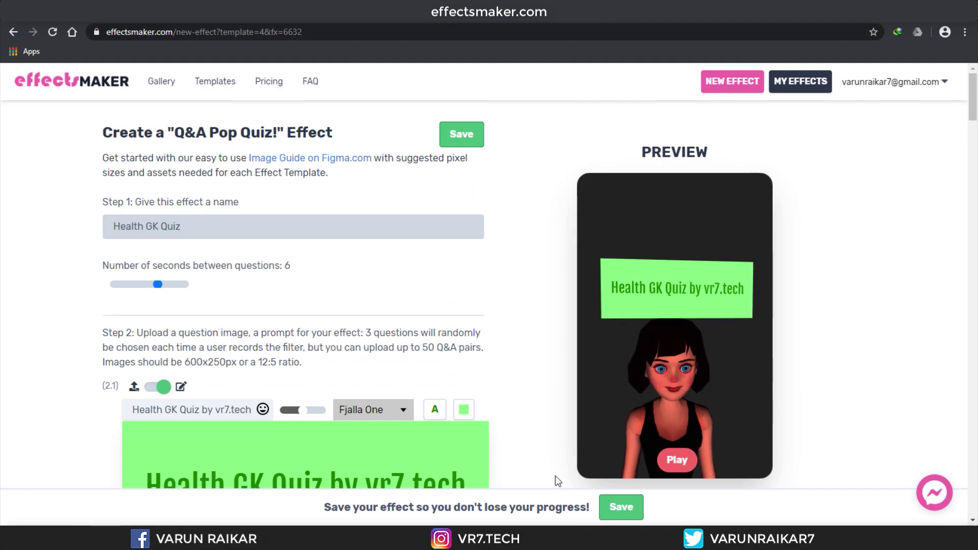
Review the health question and answer cards through to the last step of the quiz
{"action": "scroll", "coordinate": [555, 476], "scroll_direction": "down", "scroll_amount": 20}
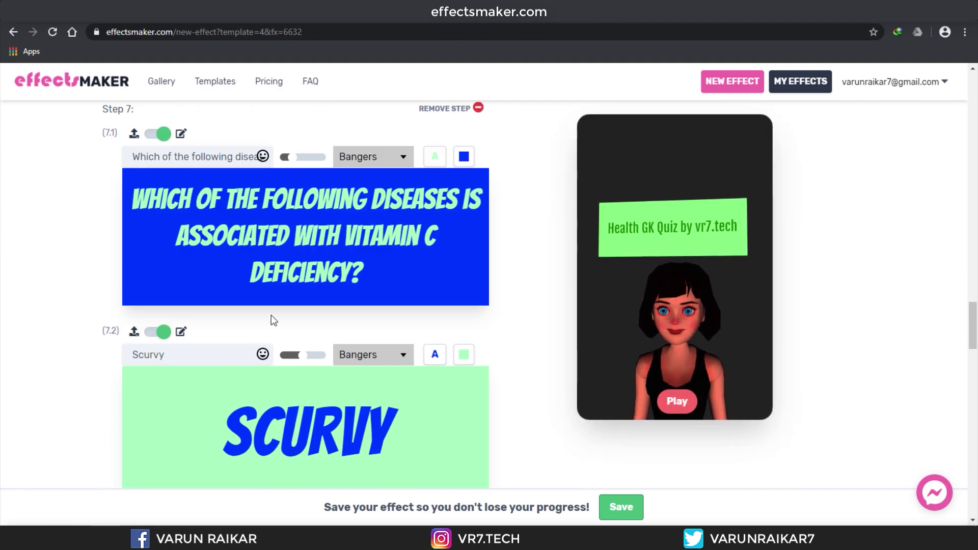
{"action": "scroll", "coordinate": [273, 320], "scroll_direction": "down", "scroll_amount": 8}
{"action": "left_click", "coordinate": [434, 168]}
{"action": "left_click", "coordinate": [589, 203]}
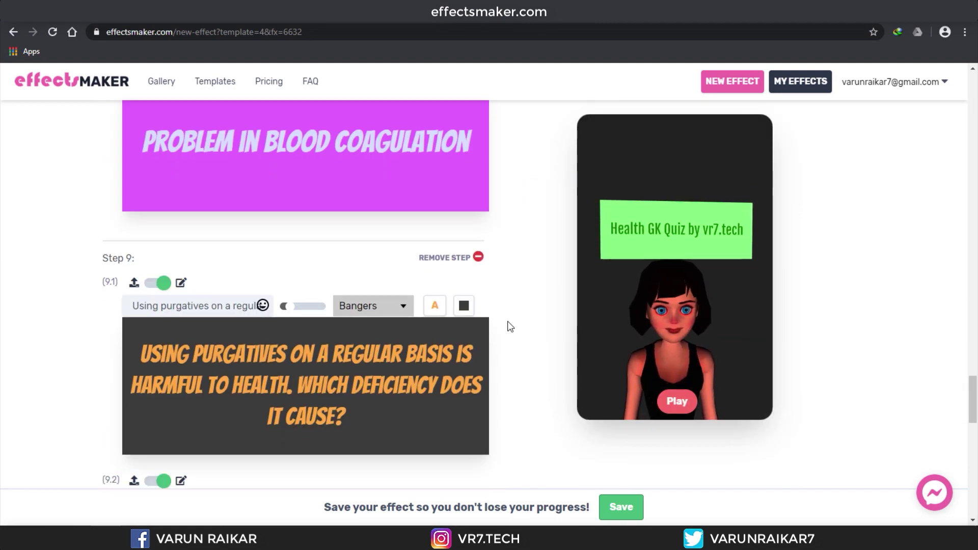
{"action": "scroll", "coordinate": [500, 321], "scroll_direction": "down", "scroll_amount": 13}
{"action": "scroll", "coordinate": [497, 319], "scroll_direction": "up", "scroll_amount": 7}
{"action": "scroll", "coordinate": [494, 326], "scroll_direction": "down", "scroll_amount": 7}
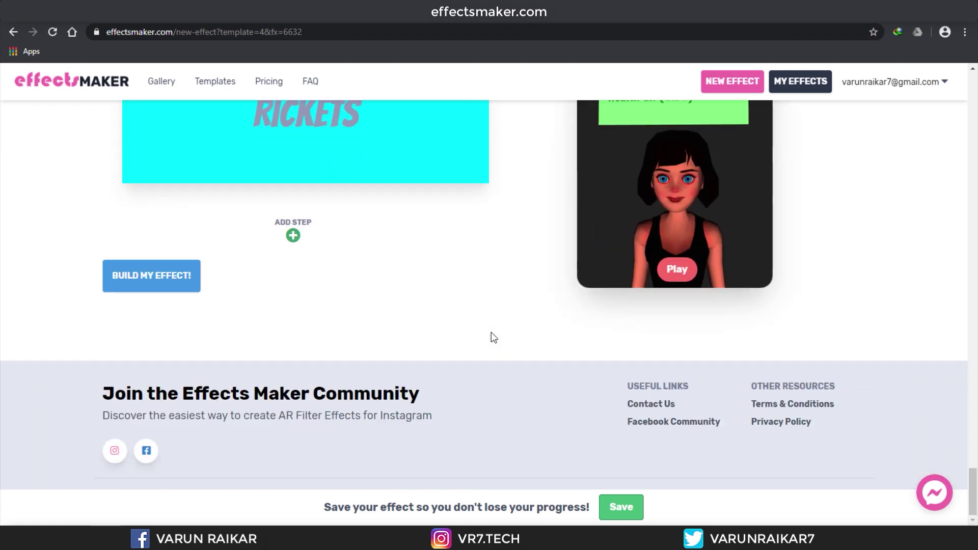
Play the quiz in the preview to check its questions and answers, and stop the playback
{"action": "left_click", "coordinate": [677, 269]}
{"action": "scroll", "coordinate": [682, 285], "scroll_direction": "up", "scroll_amount": 3}
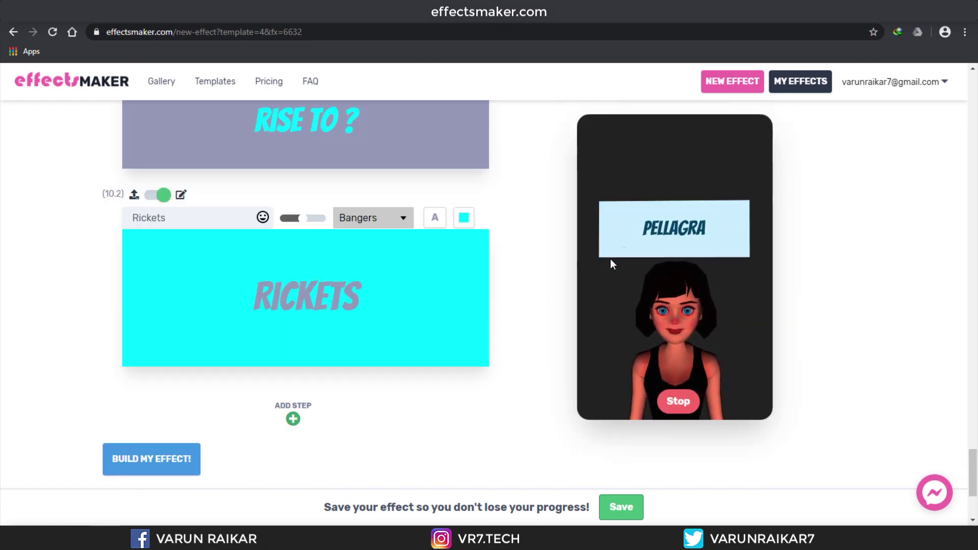
{"action": "left_click", "coordinate": [679, 401]}
Save the Health GK Quiz effect
{"action": "scroll", "coordinate": [387, 329], "scroll_direction": "down", "scroll_amount": 2}
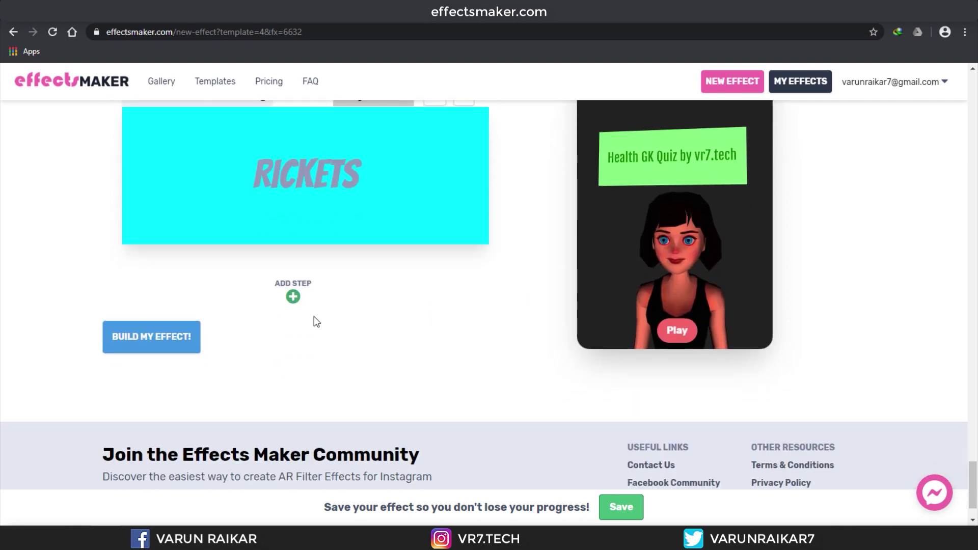
{"action": "left_click", "coordinate": [627, 509]}
Examine the prices and features of the Free, Unlimited Effects and à La Carte plans on the pricing page
{"action": "left_click_drag", "start_coordinate": [199, 351], "coordinate": [285, 355]}
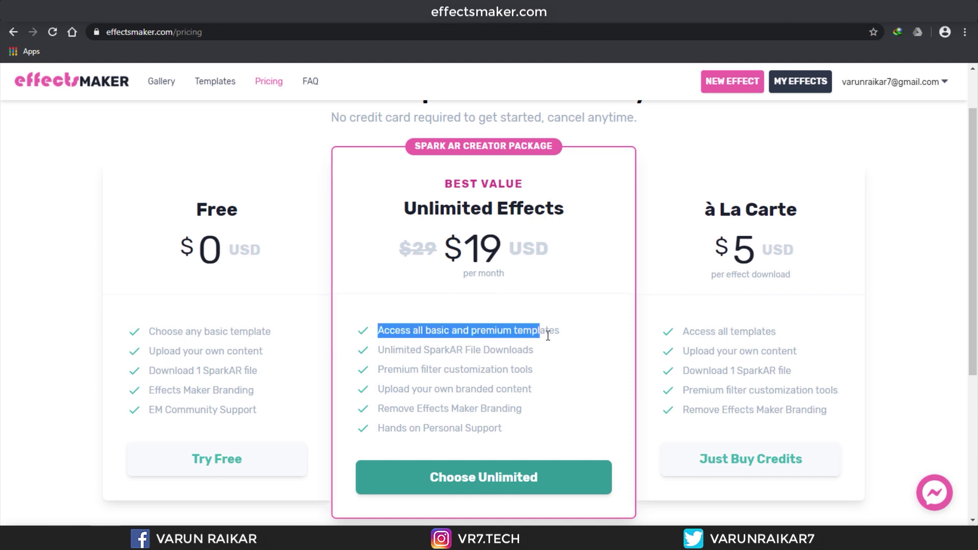
{"action": "left_click", "coordinate": [547, 427]}
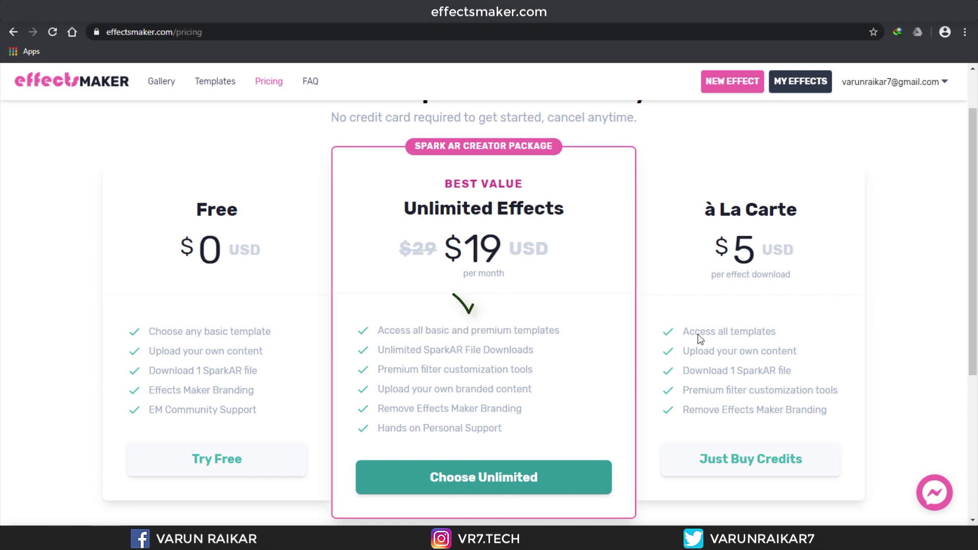
{"action": "left_click_drag", "start_coordinate": [721, 233], "coordinate": [812, 255]}
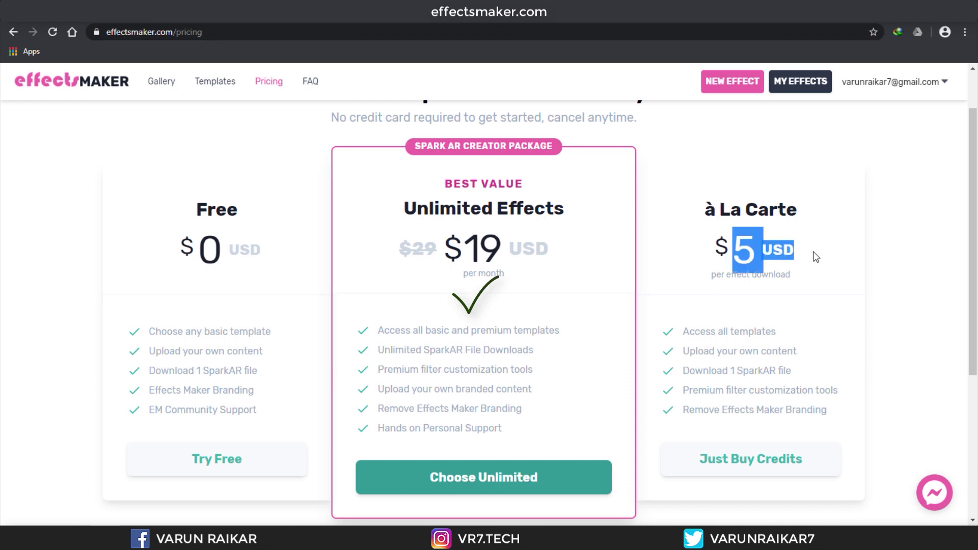
{"action": "left_click_drag", "start_coordinate": [714, 321], "coordinate": [812, 408]}
{"action": "left_click", "coordinate": [810, 408]}
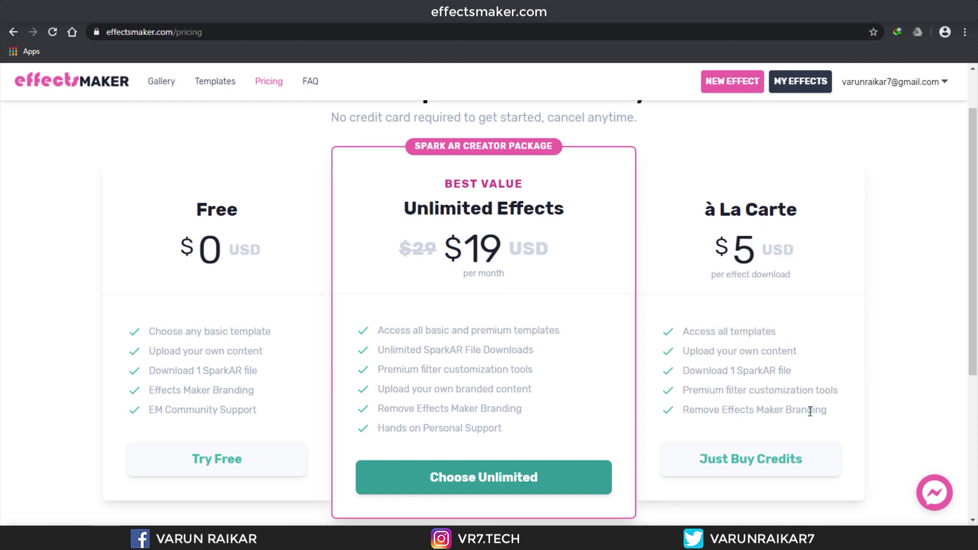
Return to the Health GK Quiz editor, accept the Spark AR Filter Review Policies and build the effect for 1 credit
{"action": "scroll", "coordinate": [809, 410], "scroll_direction": "down", "scroll_amount": 4}
{"action": "scroll", "coordinate": [735, 381], "scroll_direction": "up", "scroll_amount": 10}
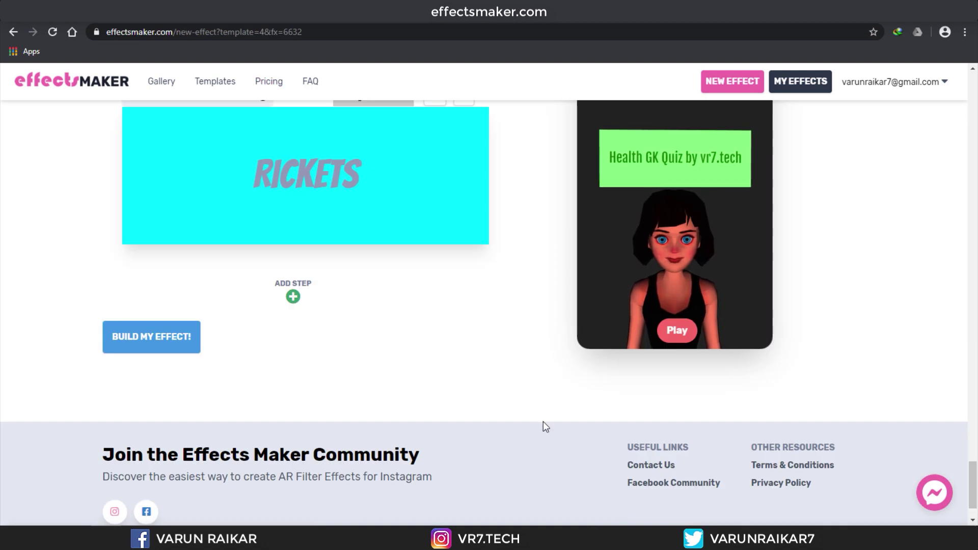
{"action": "scroll", "coordinate": [582, 434], "scroll_direction": "up", "scroll_amount": 4}
{"action": "scroll", "coordinate": [583, 439], "scroll_direction": "down", "scroll_amount": 2}
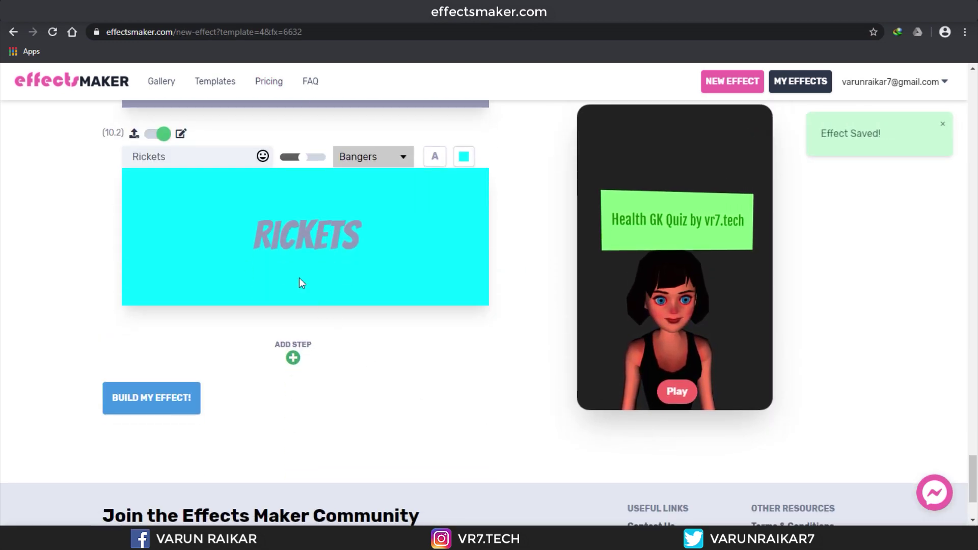
{"action": "scroll", "coordinate": [293, 290], "scroll_direction": "down", "scroll_amount": 2}
{"action": "left_click", "coordinate": [175, 275]}
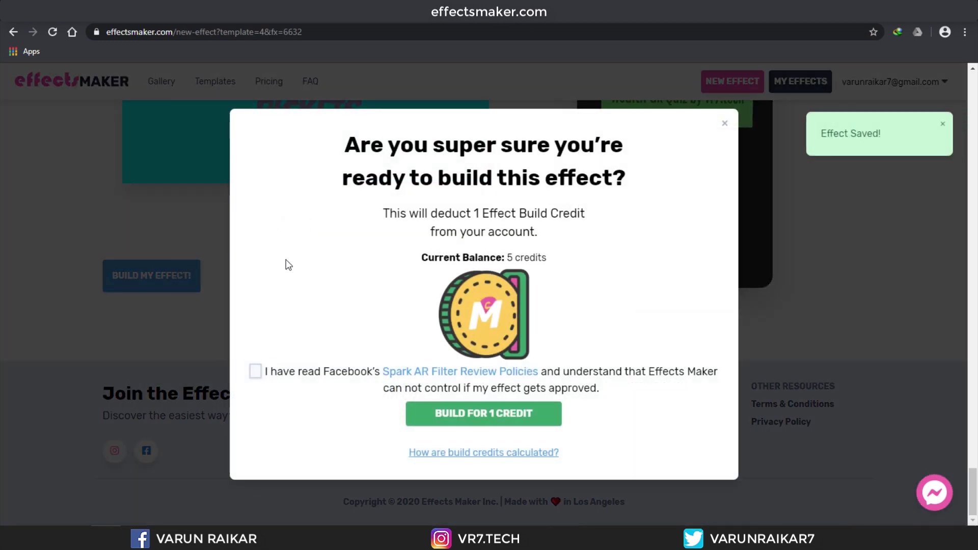
{"action": "left_click_drag", "start_coordinate": [459, 148], "coordinate": [589, 219]}
{"action": "left_click", "coordinate": [464, 319]}
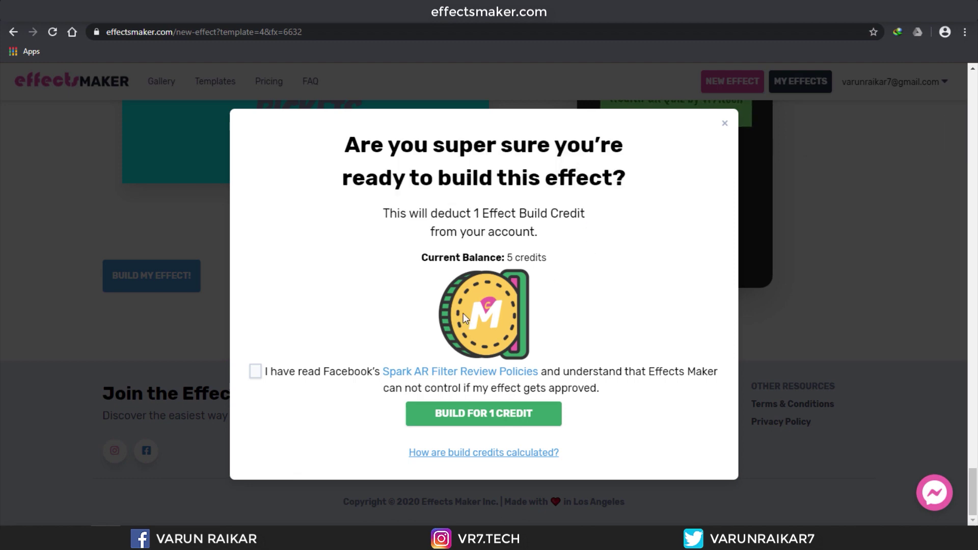
{"action": "left_click", "coordinate": [255, 371]}
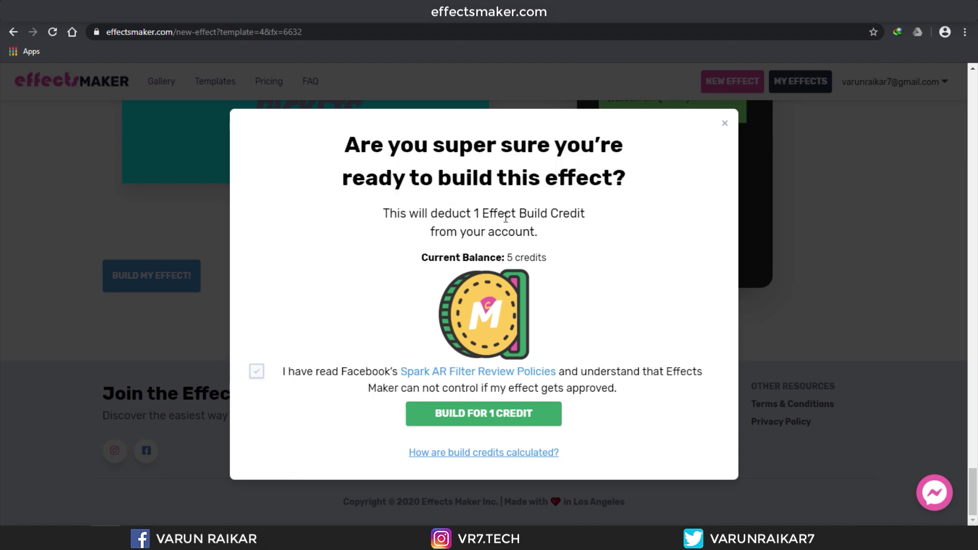
{"action": "left_click", "coordinate": [529, 414]}
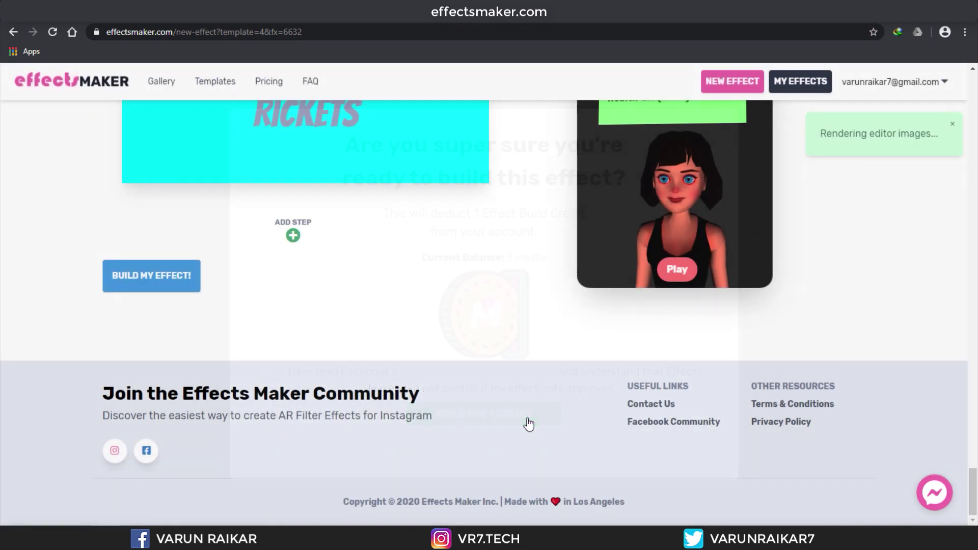
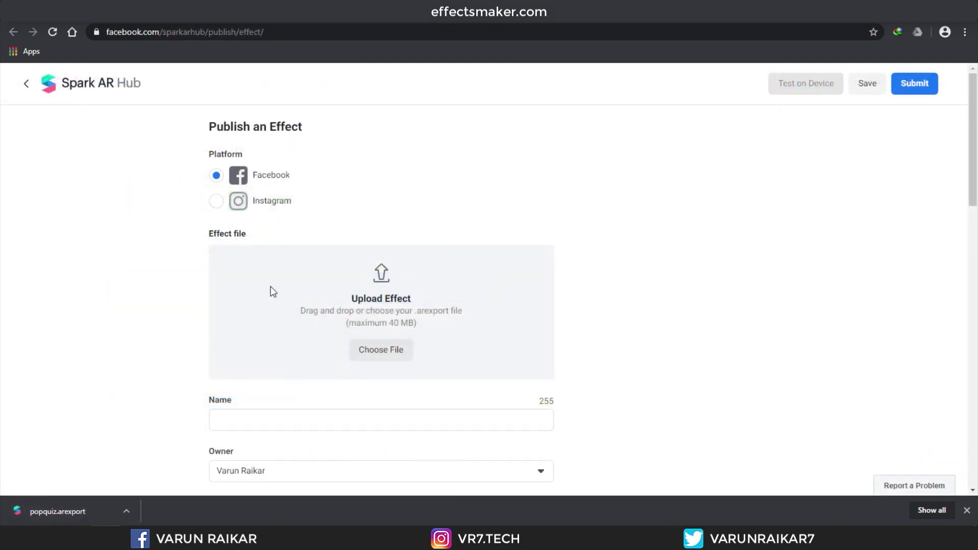
In Spark AR Hub, set the publishing platform to Instagram and upload popquiz.arexport as the effect file
{"action": "left_click", "coordinate": [225, 205]}
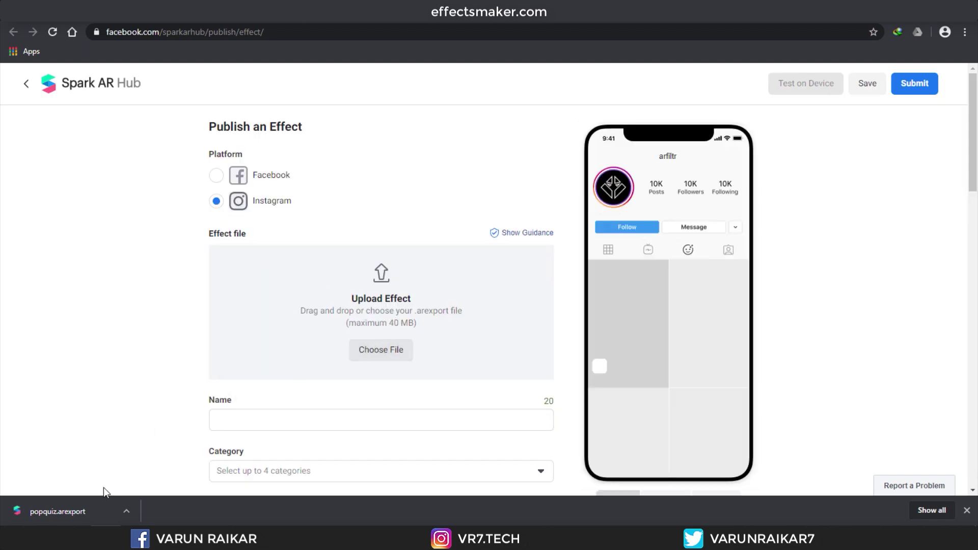
{"action": "mouse_move", "coordinate": [76, 511]}
{"action": "left_mouse_down"}
{"action": "mouse_move", "coordinate": [310, 356]}
{"action": "mouse_move", "coordinate": [382, 343]}
{"action": "left_mouse_up"}
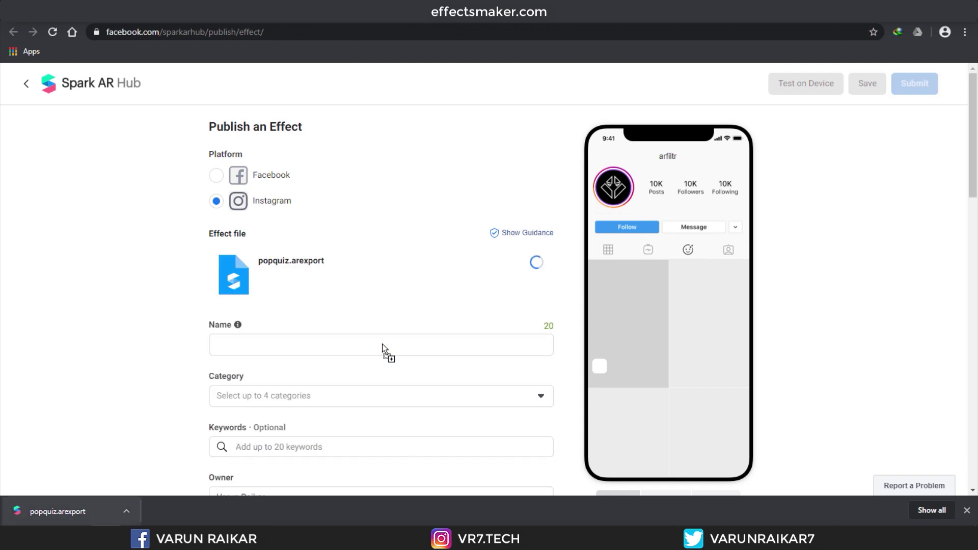
Name the effect "Health GK Quiz" in the publishing form
{"action": "left_click", "coordinate": [382, 344]}
{"action": "type", "text": "Health"}
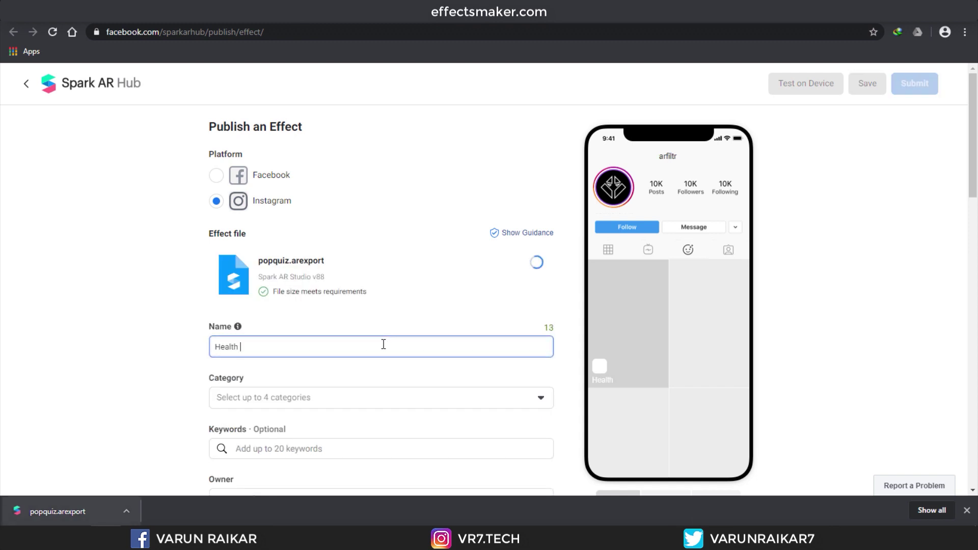
{"action": "type", "text": " GK Quiz"}
Set the effect's only category to Games and add the keywords vr7tech and healthquiz
{"action": "scroll", "coordinate": [382, 336], "scroll_direction": "down", "scroll_amount": 1}
{"action": "left_click", "coordinate": [382, 336]}
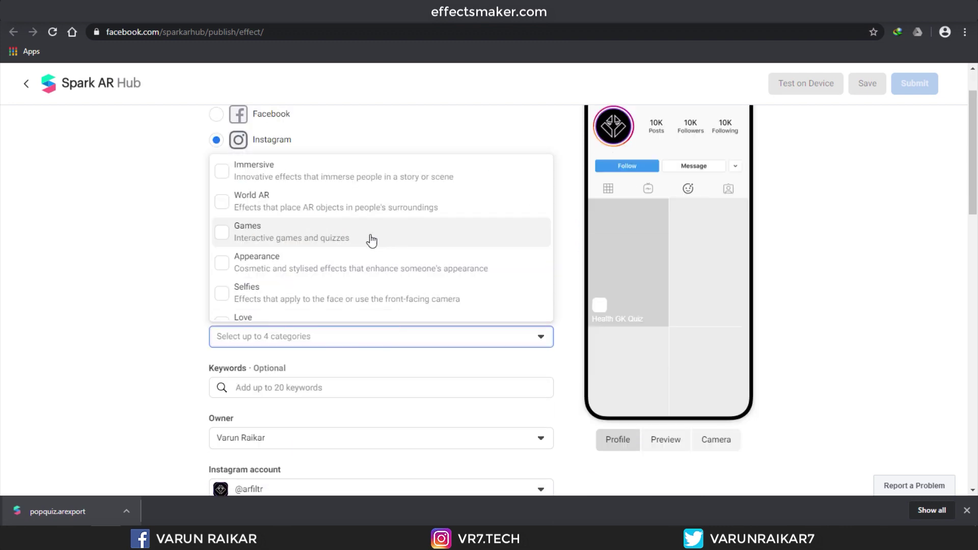
{"action": "scroll", "coordinate": [371, 240], "scroll_direction": "down", "scroll_amount": 2}
{"action": "left_click", "coordinate": [336, 261]}
{"action": "scroll", "coordinate": [334, 266], "scroll_direction": "down", "scroll_amount": 6}
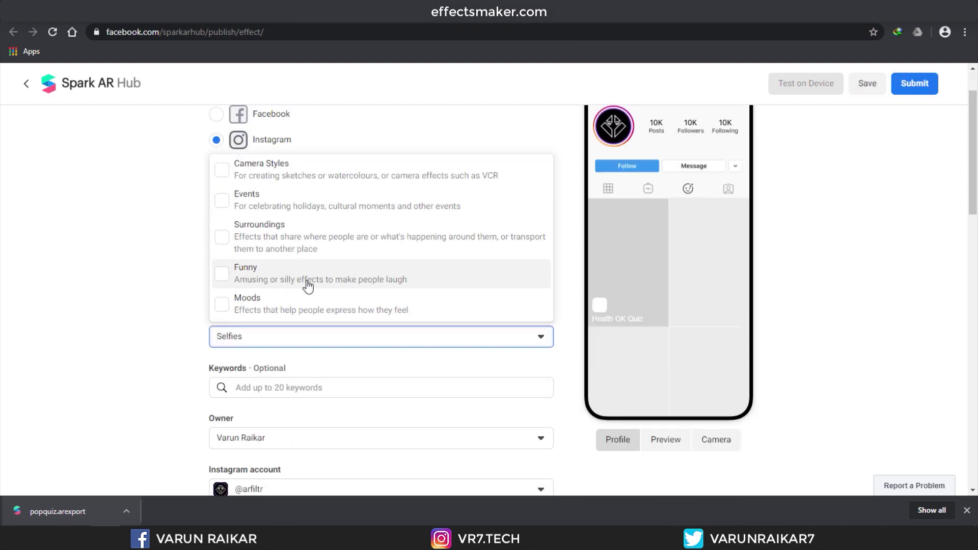
{"action": "scroll", "coordinate": [309, 230], "scroll_direction": "up", "scroll_amount": 7}
{"action": "left_click", "coordinate": [308, 233]}
{"action": "left_click", "coordinate": [144, 301]}
{"action": "left_click", "coordinate": [298, 343]}
{"action": "left_click", "coordinate": [305, 293]}
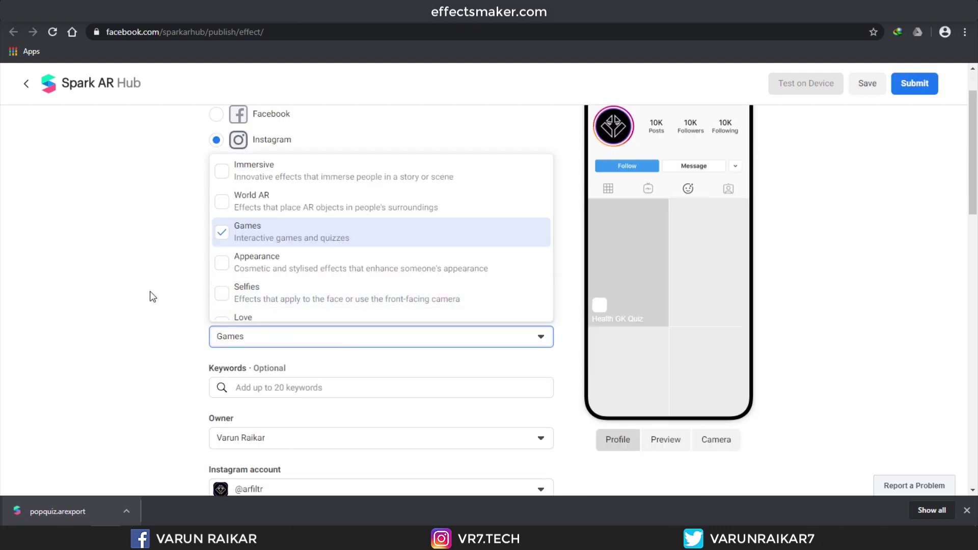
{"action": "left_click", "coordinate": [151, 297]}
{"action": "left_click", "coordinate": [308, 387]}
Upload Icon.png from the Health GK Quiz folder on the Desktop as the effect icon and accept its crop
{"action": "scroll", "coordinate": [308, 387], "scroll_direction": "down", "scroll_amount": 10}
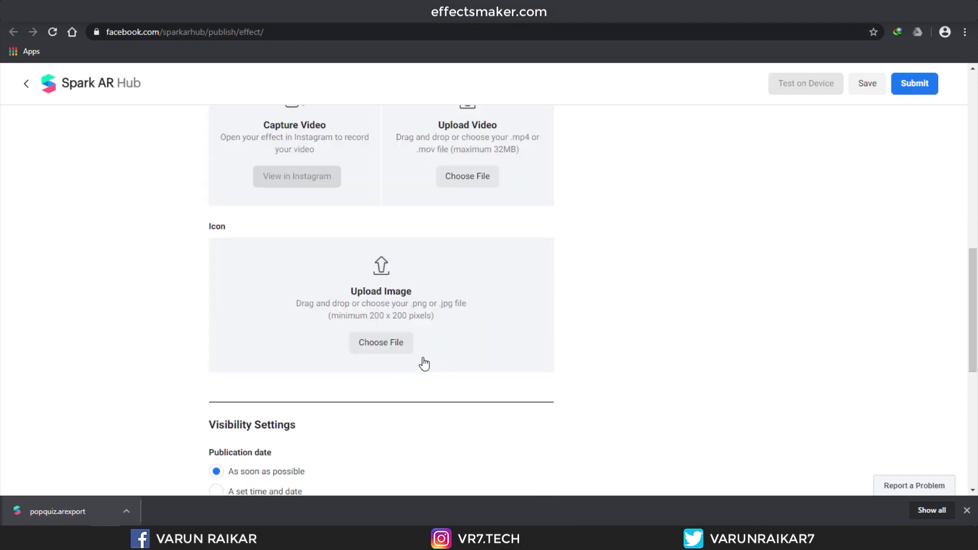
{"action": "left_click", "coordinate": [394, 346]}
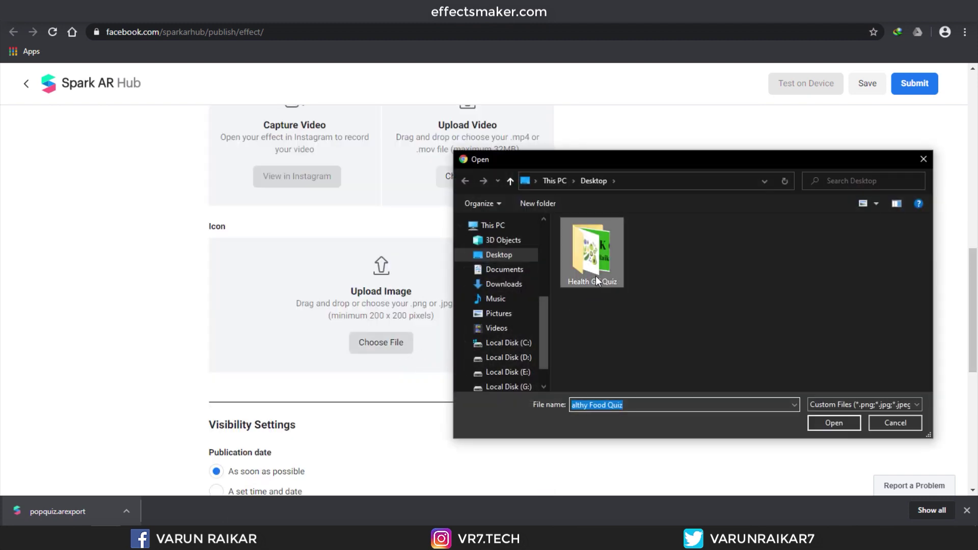
{"action": "double_click", "coordinate": [591, 255]}
{"action": "double_click", "coordinate": [668, 249]}
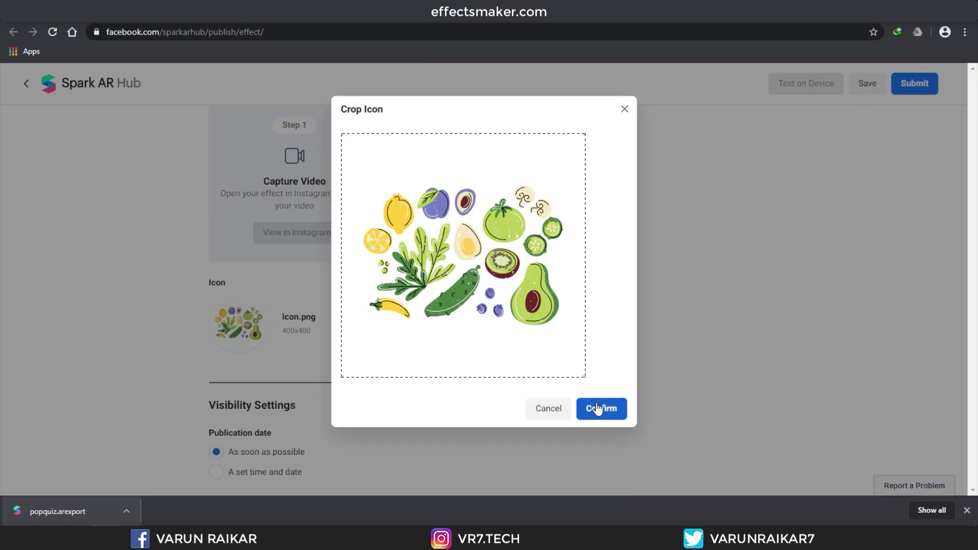
{"action": "left_click", "coordinate": [596, 408]}
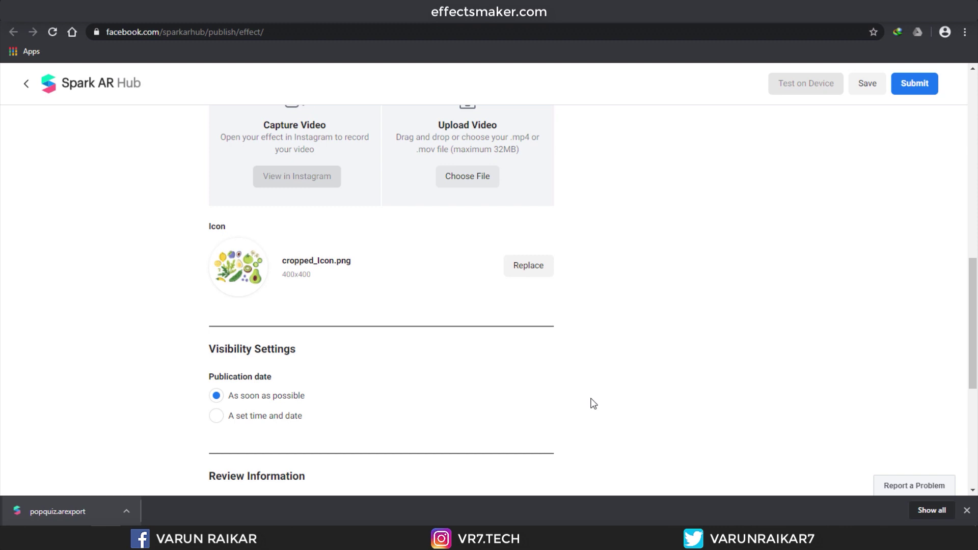
Check the remaining publishing settings and save the effect without submitting it
{"action": "scroll", "coordinate": [593, 404], "scroll_direction": "down", "scroll_amount": 6}
{"action": "scroll", "coordinate": [477, 325], "scroll_direction": "up", "scroll_amount": 10}
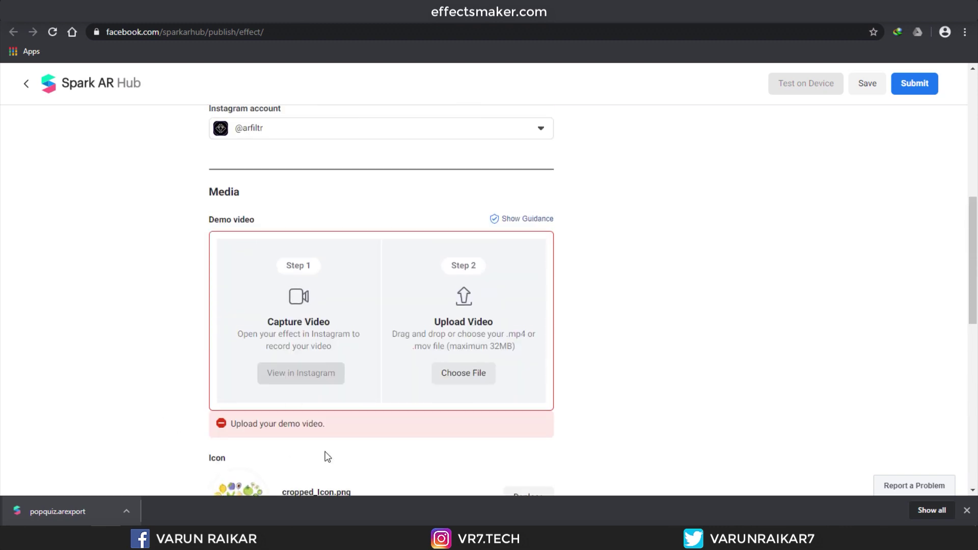
{"action": "left_click", "coordinate": [872, 85]}
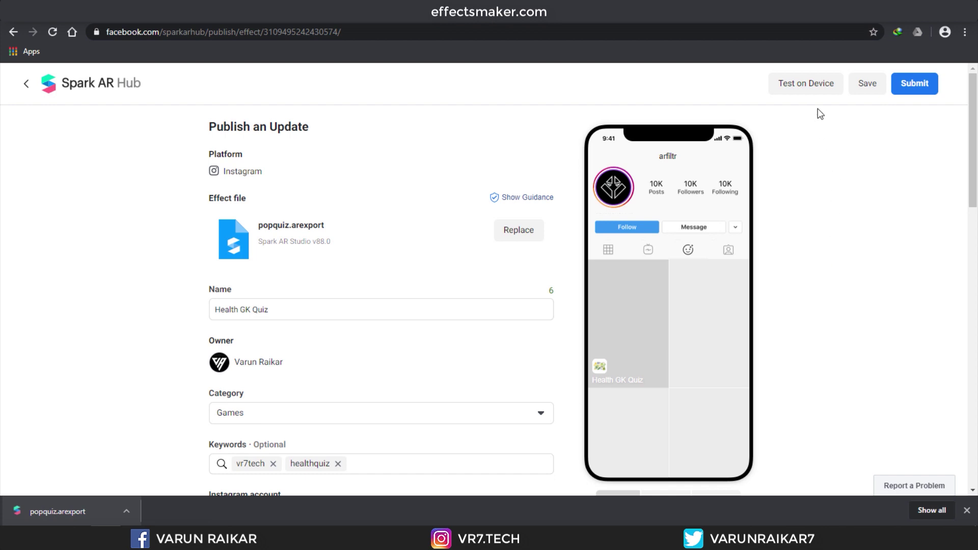
Send a test notification of the effect to the linked Instagram account and copy its test link
{"action": "left_click", "coordinate": [818, 86]}
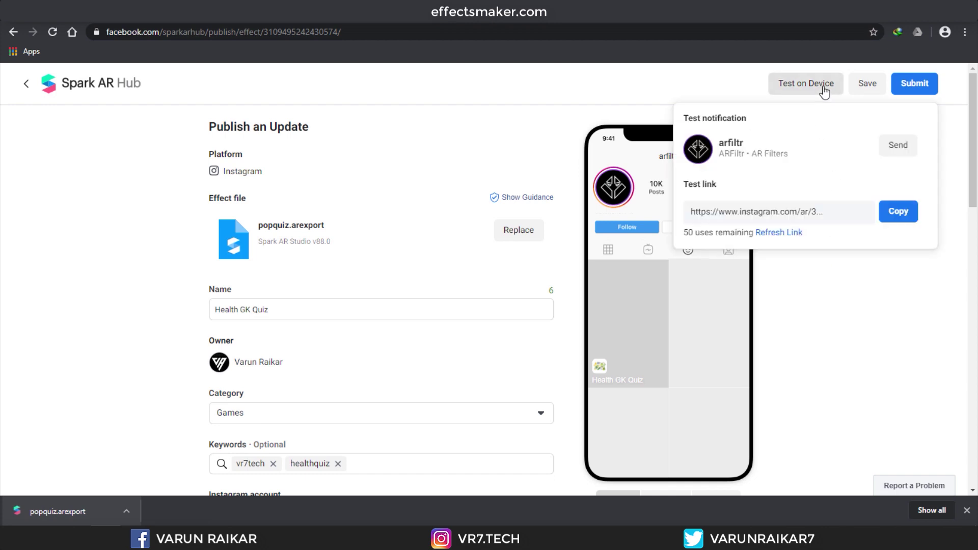
{"action": "left_click", "coordinate": [897, 147]}
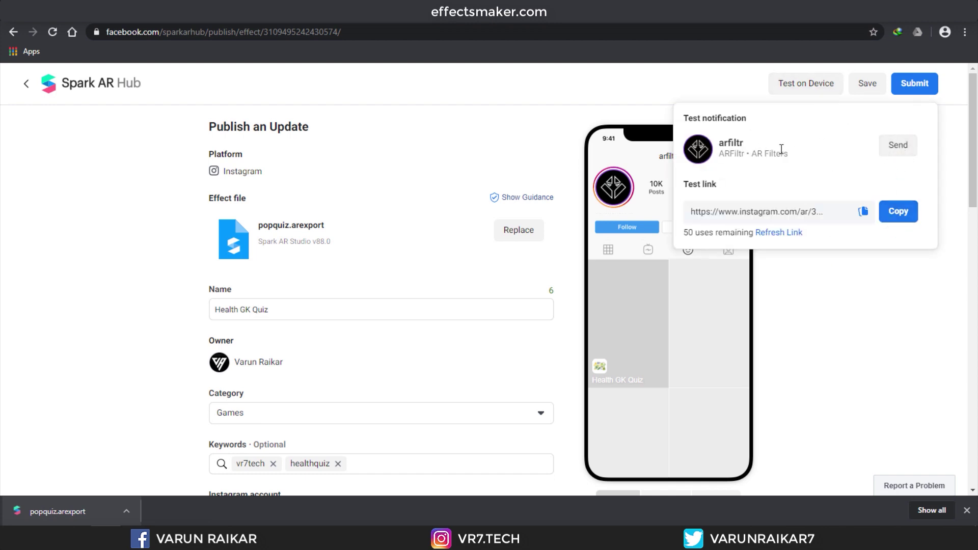
{"action": "left_click", "coordinate": [840, 258]}
{"action": "left_click", "coordinate": [819, 91]}
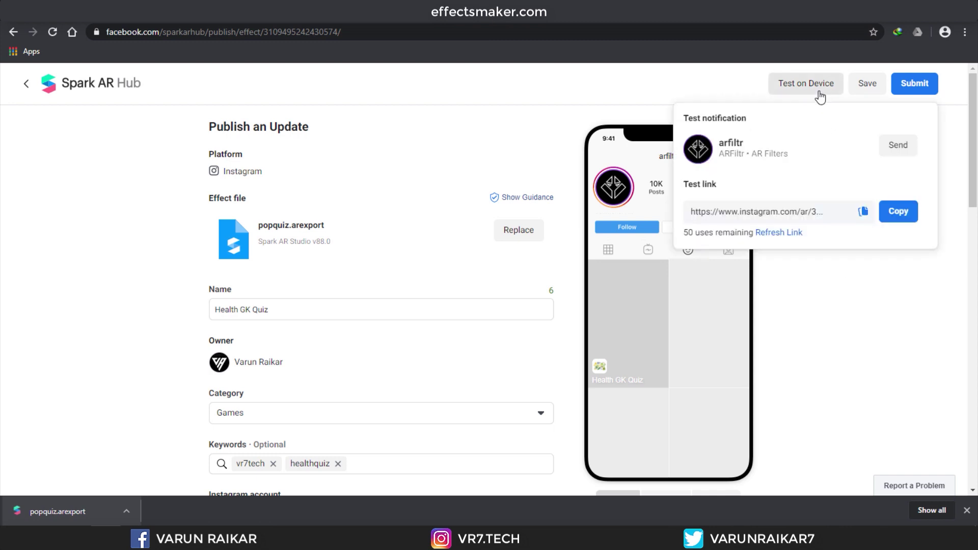
{"action": "left_click", "coordinate": [885, 217]}
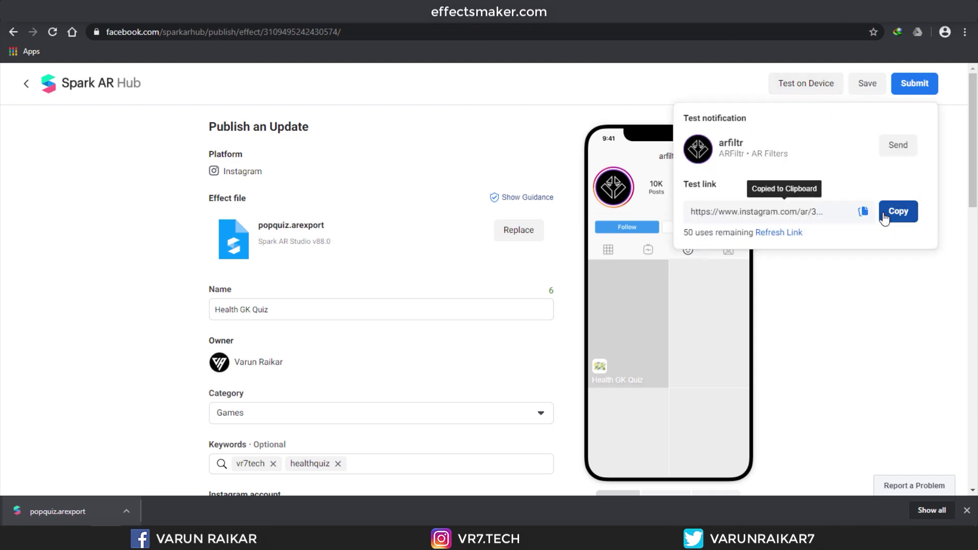
{"action": "left_click", "coordinate": [888, 250]}
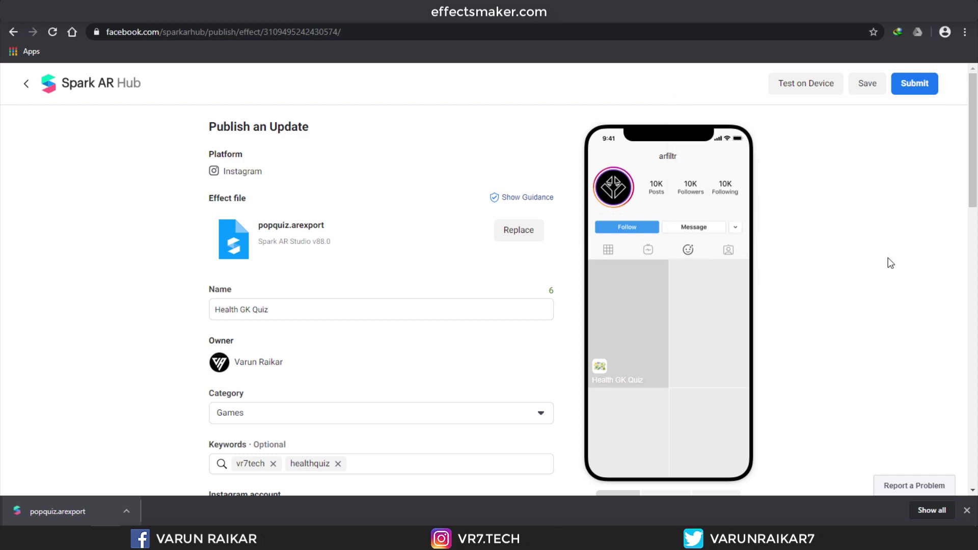
Read the Effects Maker FAQ on creating filters, publishing, rejections, review times and build credits
{"action": "scroll", "coordinate": [899, 261], "scroll_direction": "down", "scroll_amount": 4}
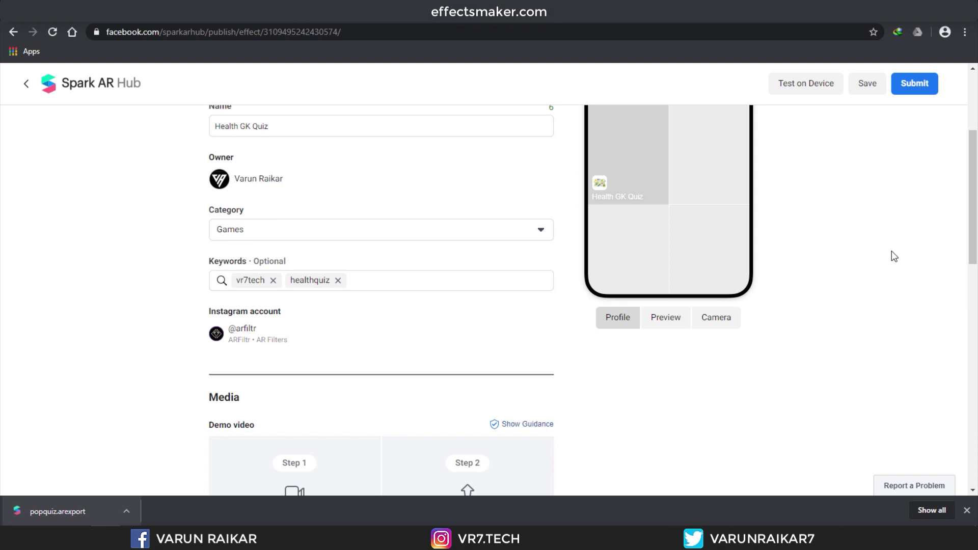
{"action": "scroll", "coordinate": [894, 256], "scroll_direction": "up", "scroll_amount": 1}
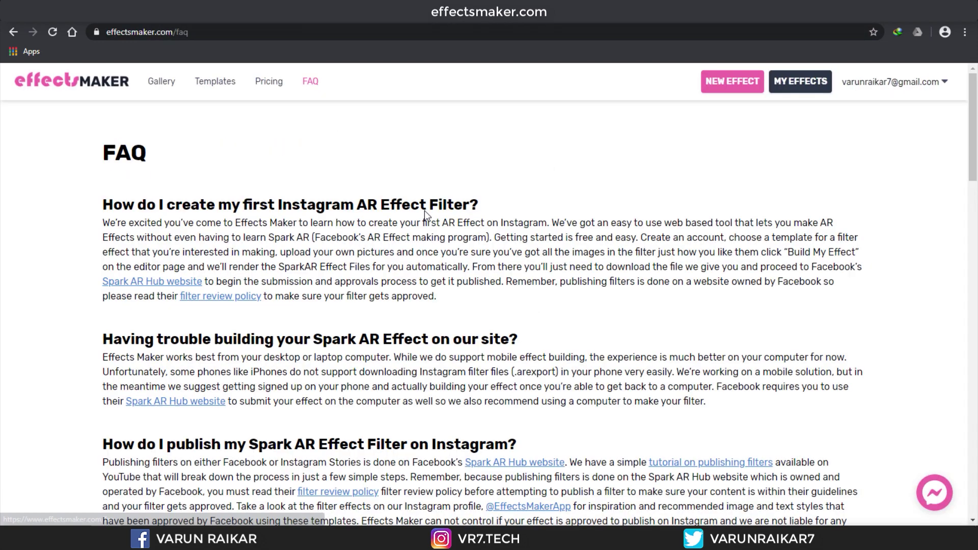
{"action": "scroll", "coordinate": [335, 204], "scroll_direction": "down", "scroll_amount": 5}
{"action": "scroll", "coordinate": [335, 204], "scroll_direction": "down", "scroll_amount": 9}
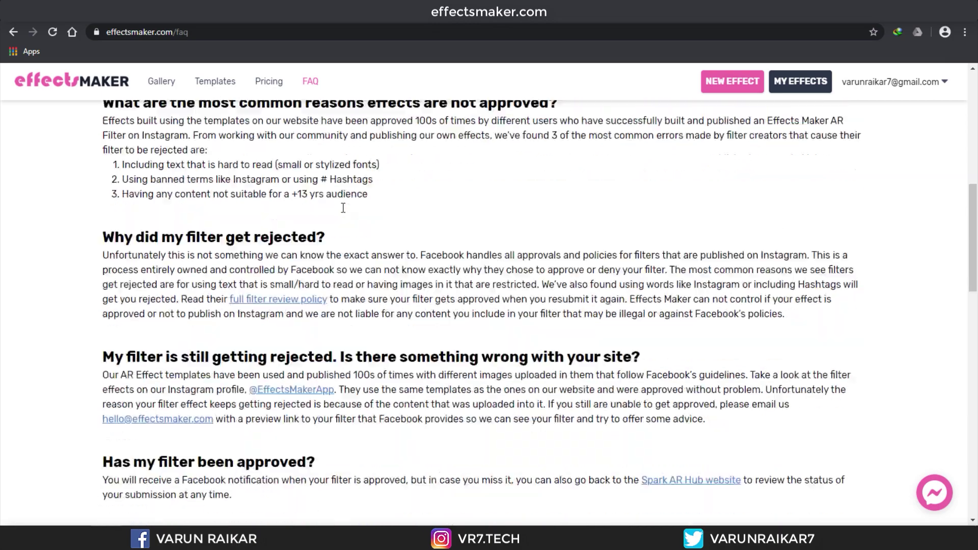
{"action": "scroll", "coordinate": [343, 208], "scroll_direction": "down", "scroll_amount": 15}
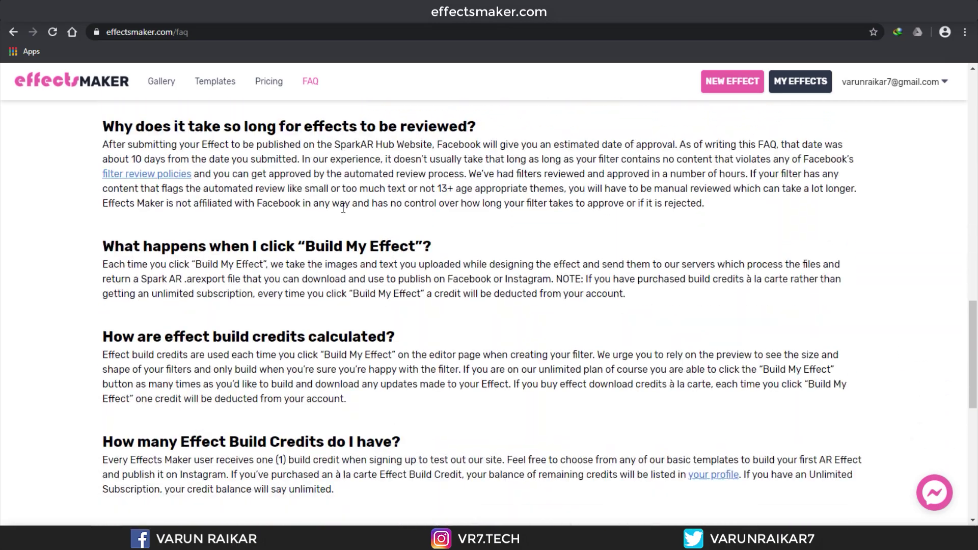
{"action": "scroll", "coordinate": [343, 208], "scroll_direction": "down", "scroll_amount": 2}
{"action": "scroll", "coordinate": [343, 208], "scroll_direction": "up", "scroll_amount": 20}
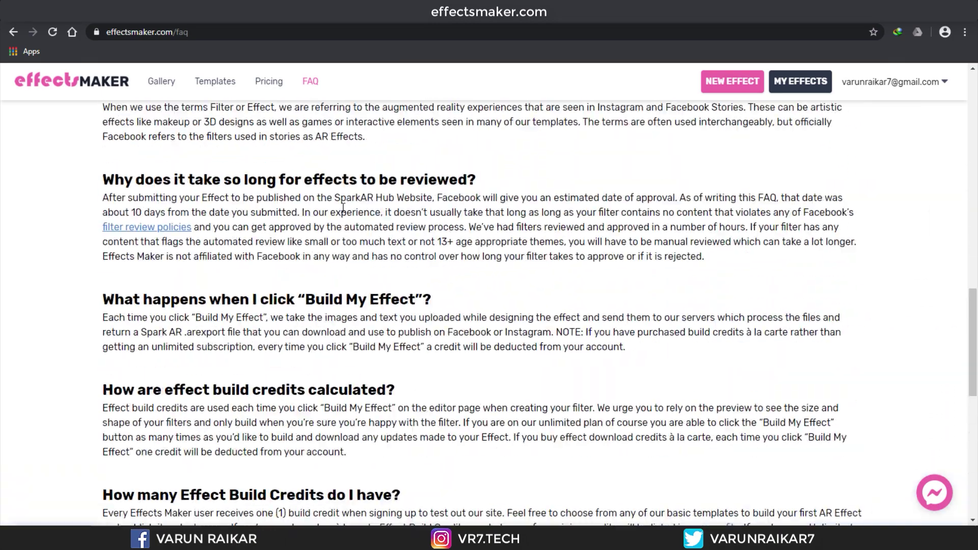
{"action": "scroll", "coordinate": [343, 208], "scroll_direction": "up", "scroll_amount": 3}
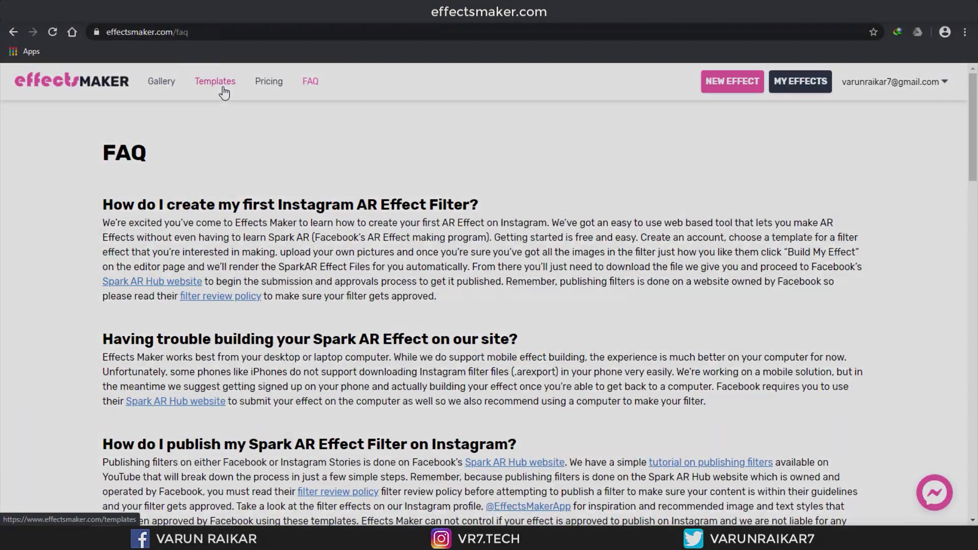